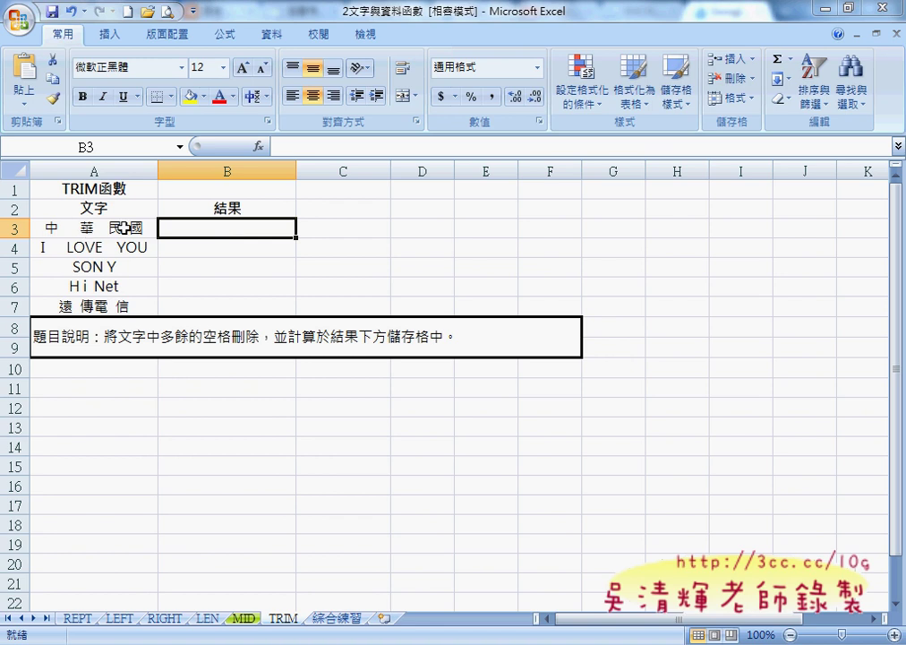
# Insert the TRIM function into cell B3 from the list of all functions and open its arguments.
pyautogui.click(259, 146)
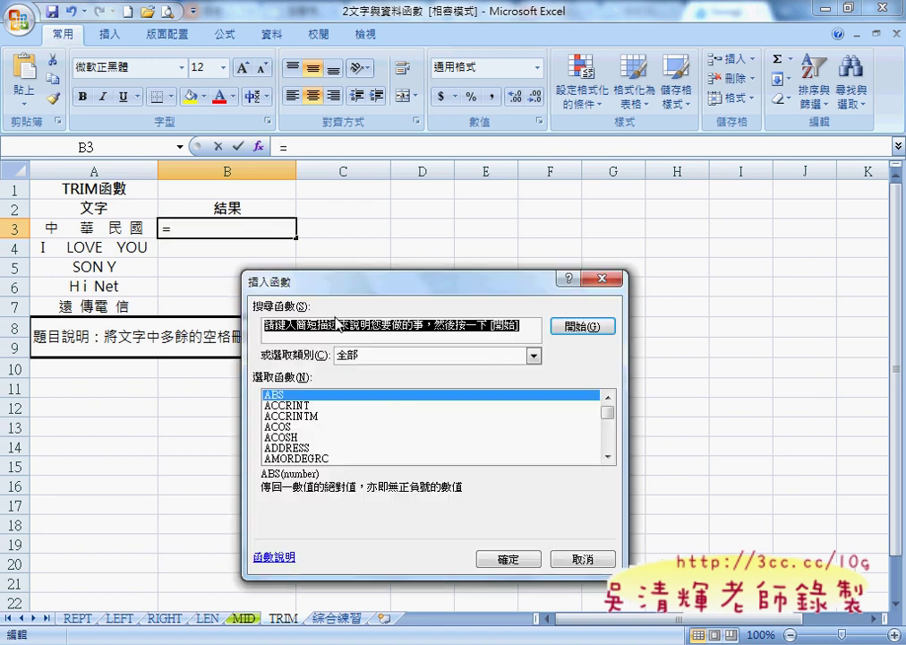
pyautogui.click(359, 418)
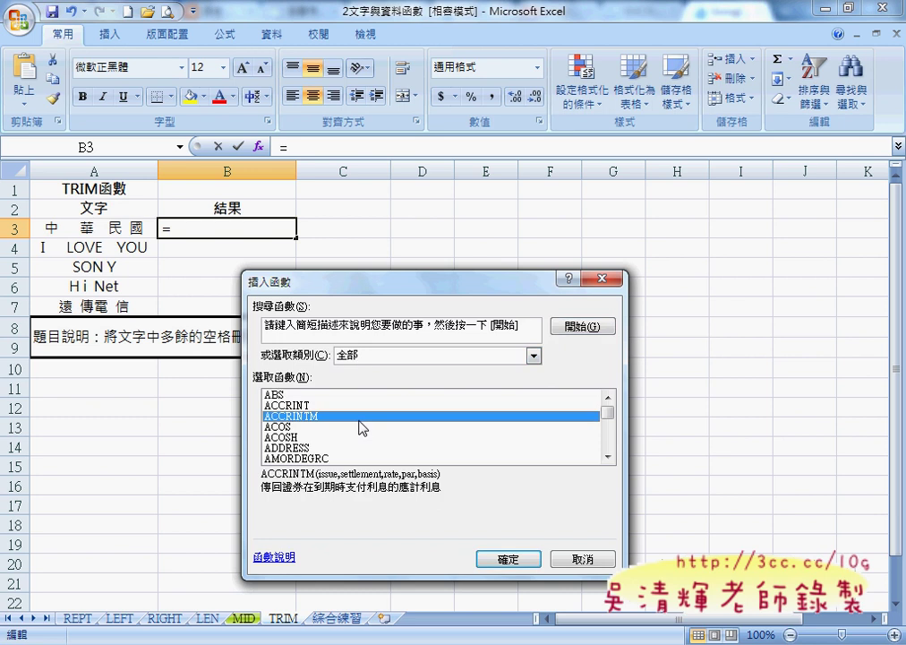
pyautogui.press('t')
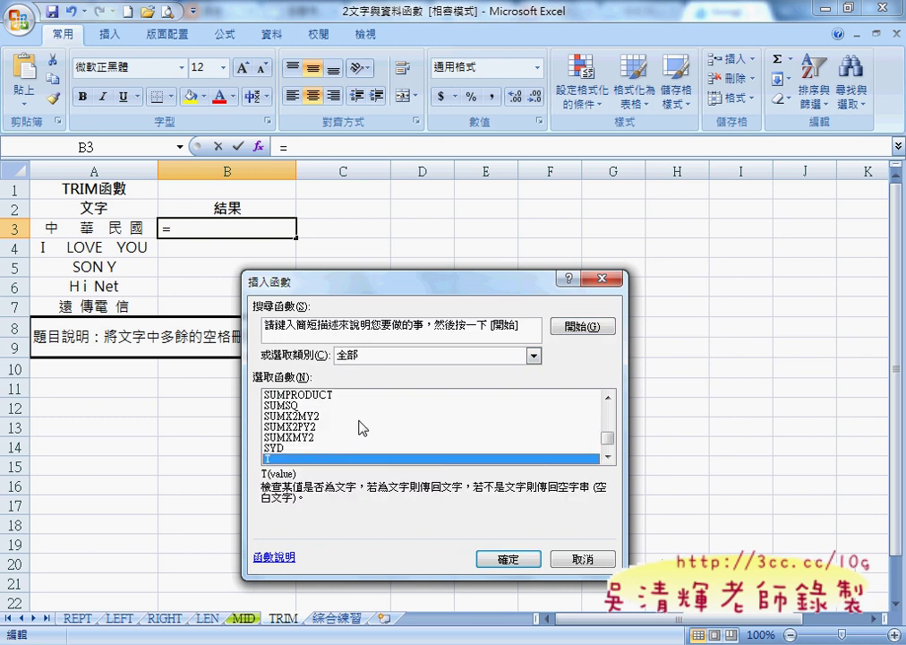
pyautogui.write('tri')
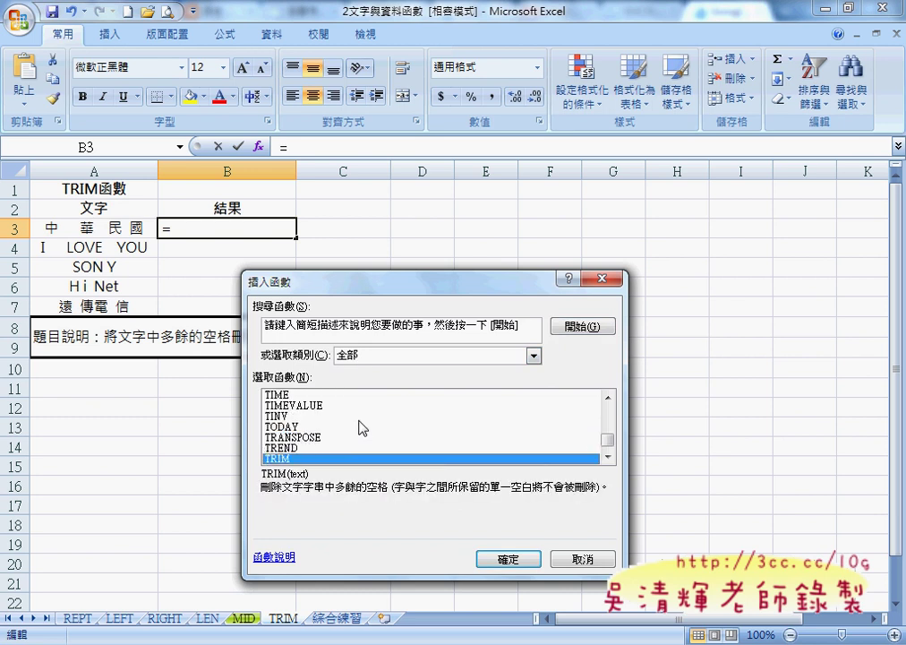
pyautogui.press('Down')
pyautogui.press('Up')
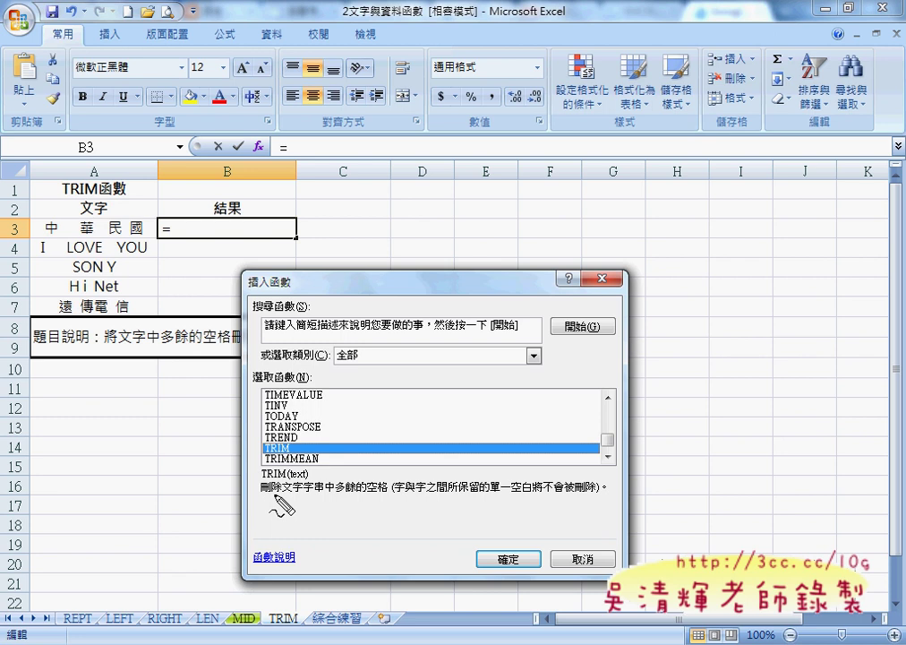
pyautogui.moveTo(259, 490)
pyautogui.mouseDown()
pyautogui.moveTo(338, 495)
pyautogui.moveTo(350, 483)
pyautogui.moveTo(355, 497)
pyautogui.moveTo(391, 498)
pyautogui.mouseUp()
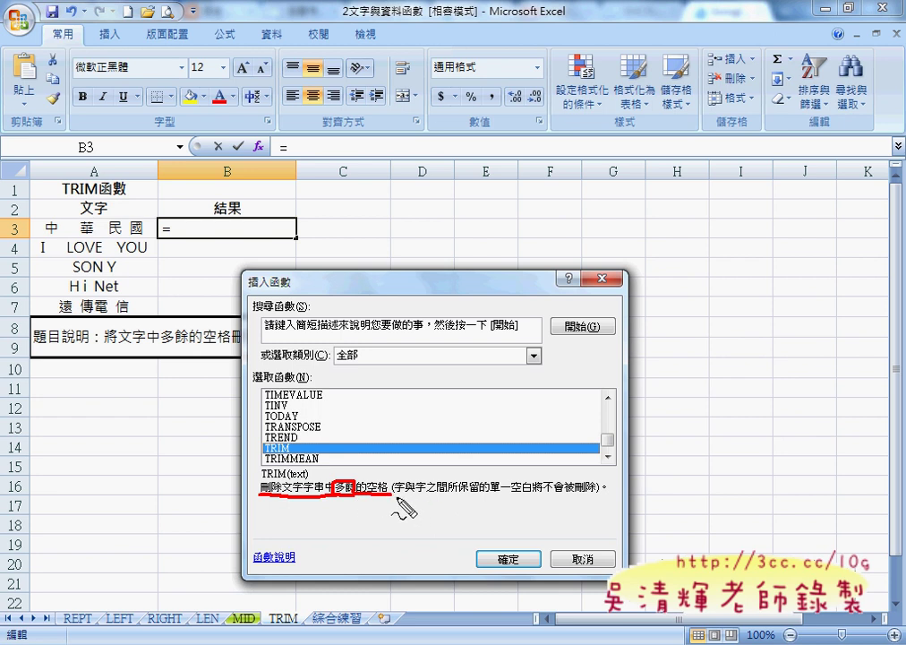
pyautogui.moveTo(401, 501); pyautogui.dragTo(593, 505)
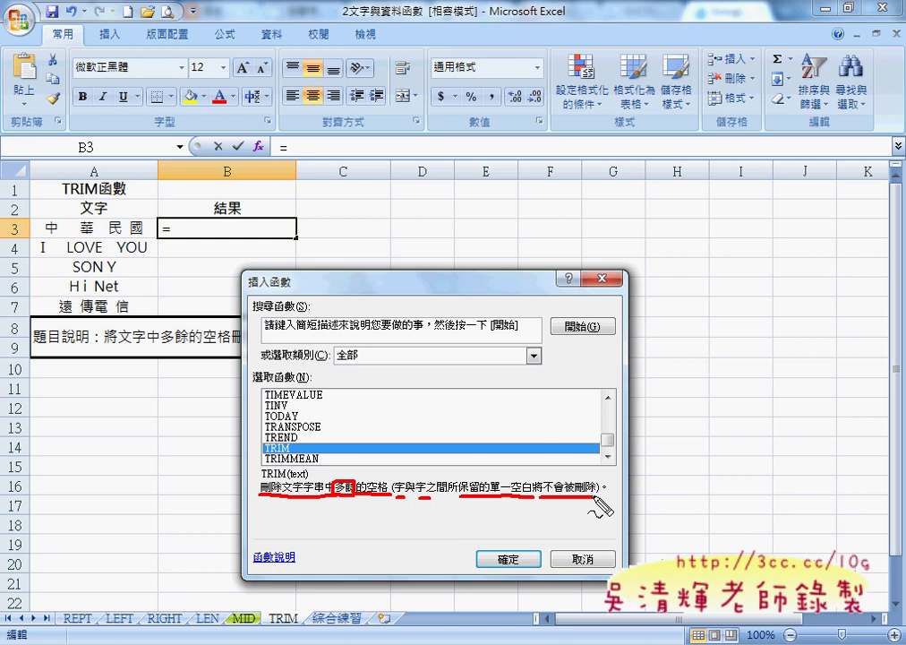
pyautogui.press('Escape')
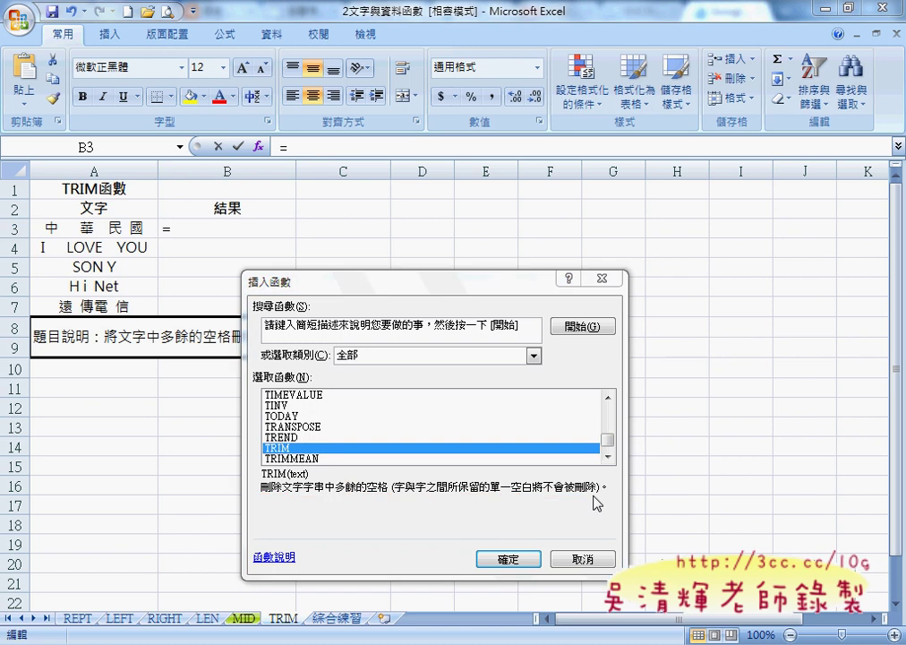
pyautogui.click(510, 559)
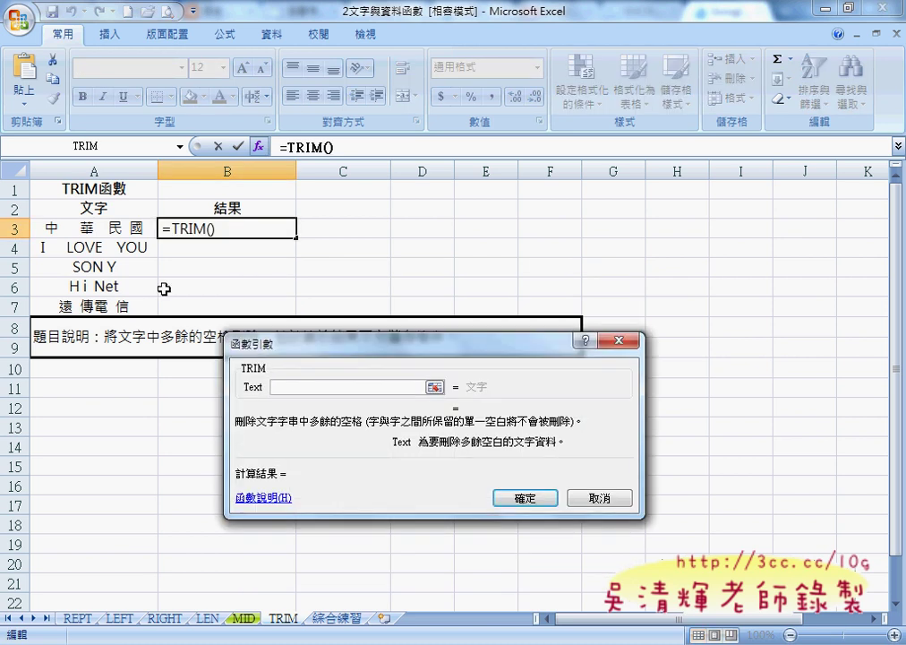
# Use A3 as TRIM's text argument, confirm the formula, and fill it down from B3 to B7.
pyautogui.click(85, 229)
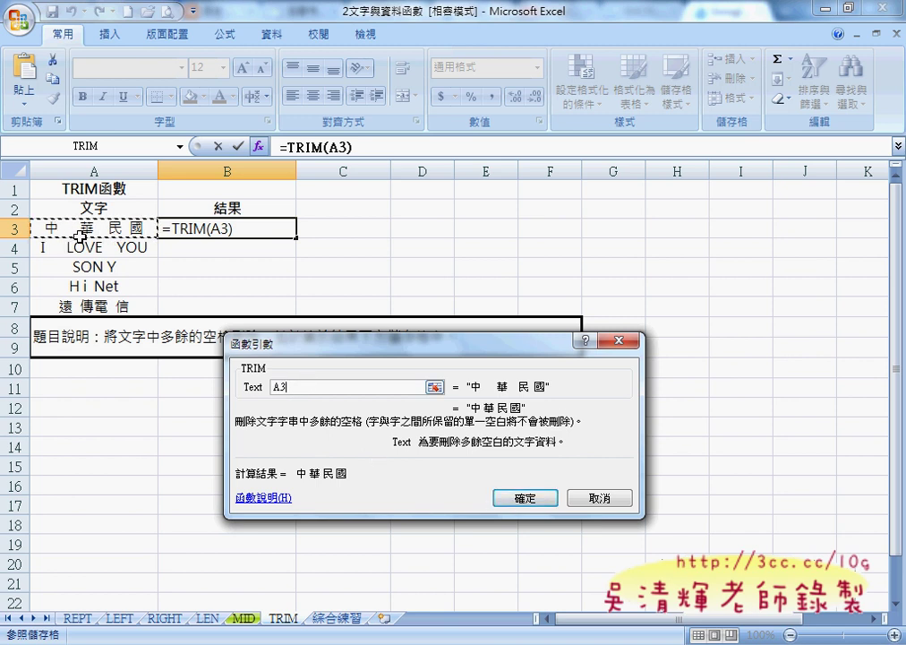
pyautogui.click(527, 498)
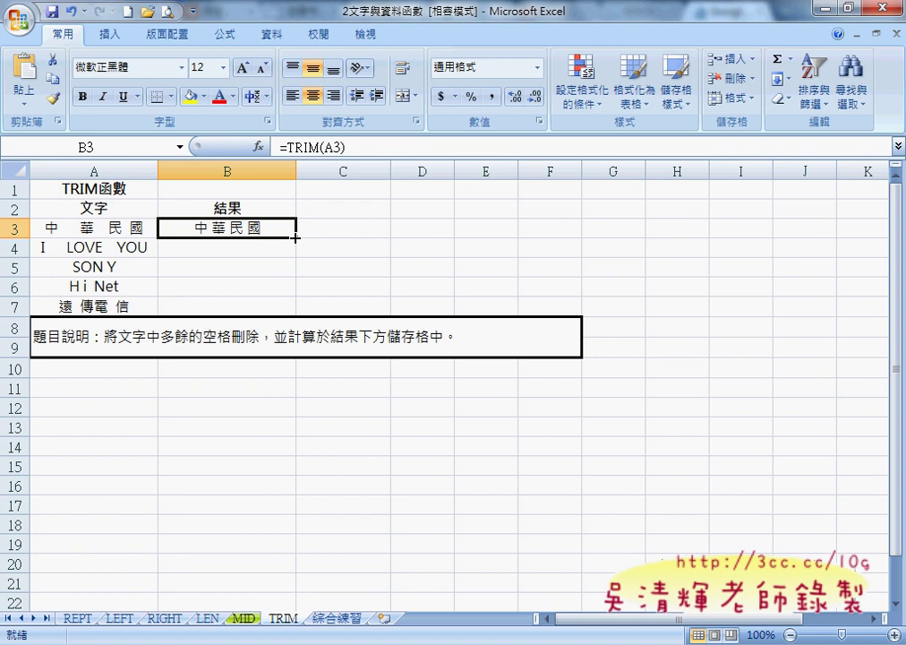
pyautogui.moveTo(295, 237); pyautogui.dragTo(294, 313)
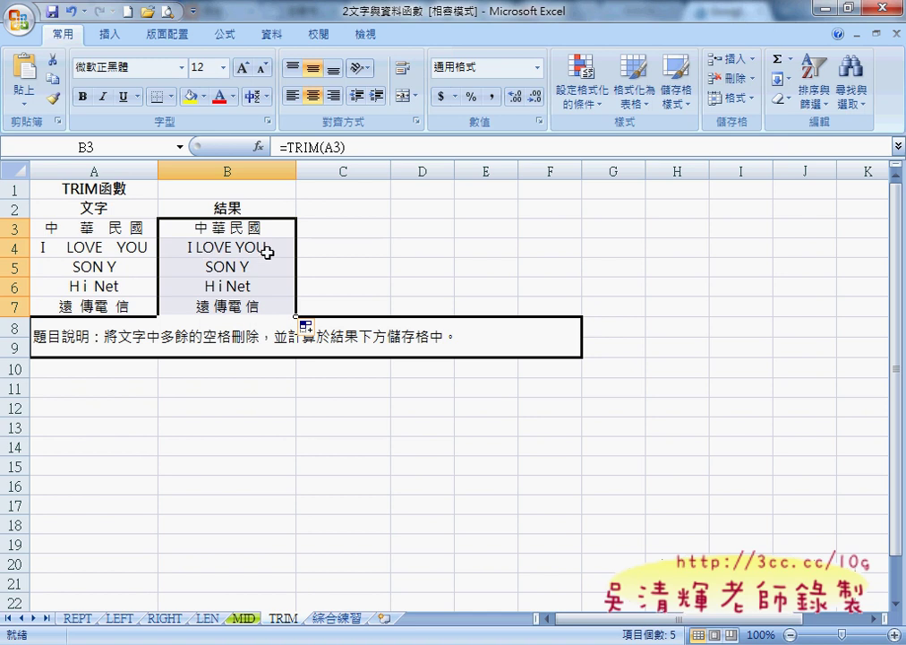
# Check the TRIM formulas in B5, B6, B7 and B3 against their source text.
pyautogui.click(240, 267)
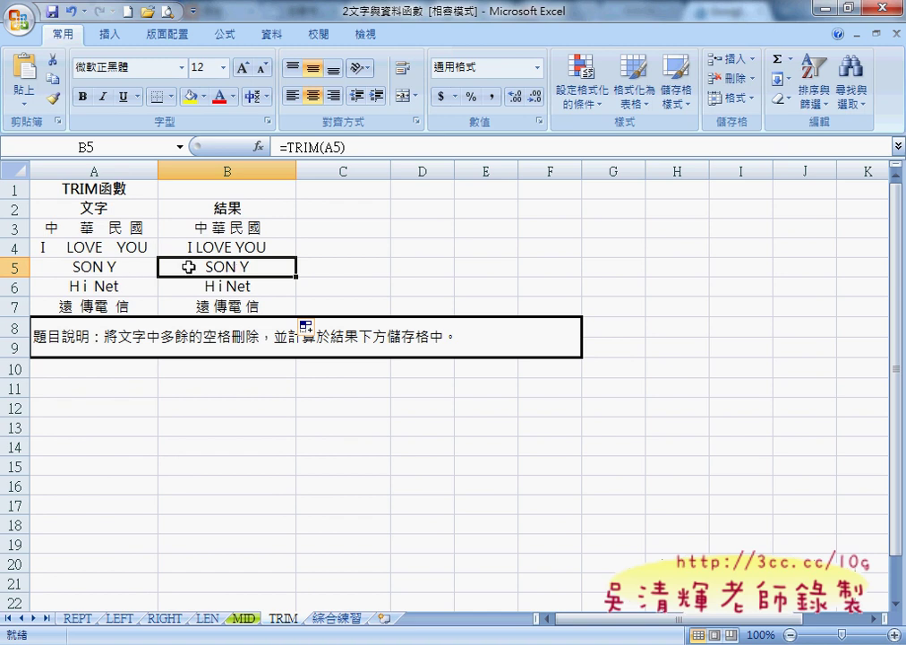
pyautogui.click(248, 287)
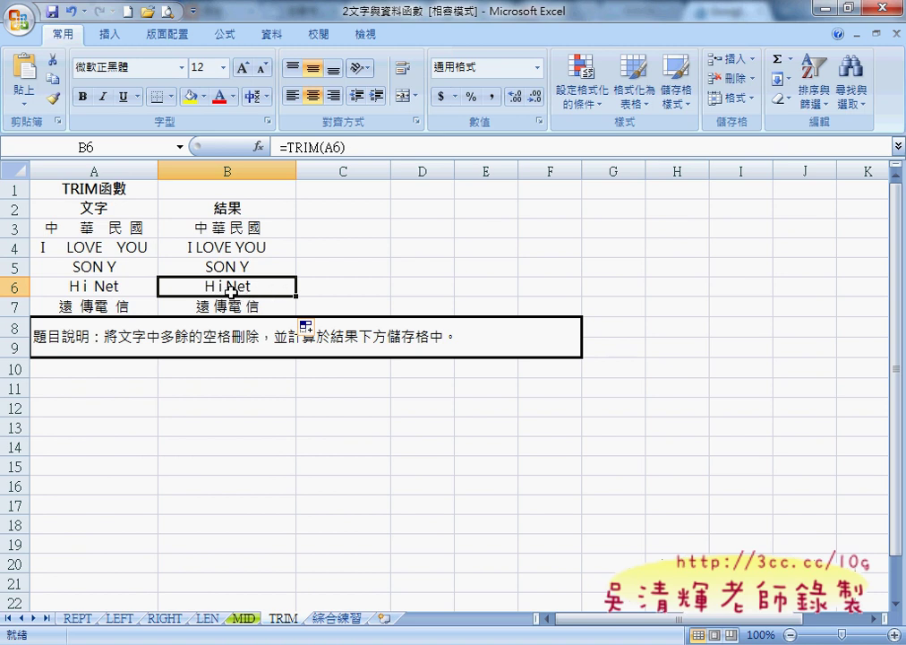
pyautogui.doubleClick(233, 288)
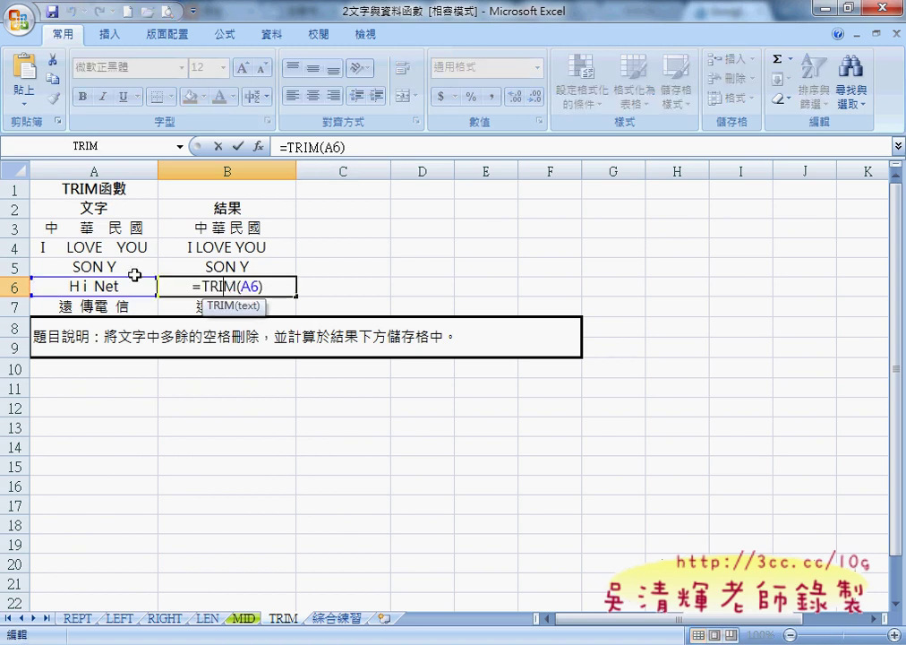
pyautogui.click(220, 147)
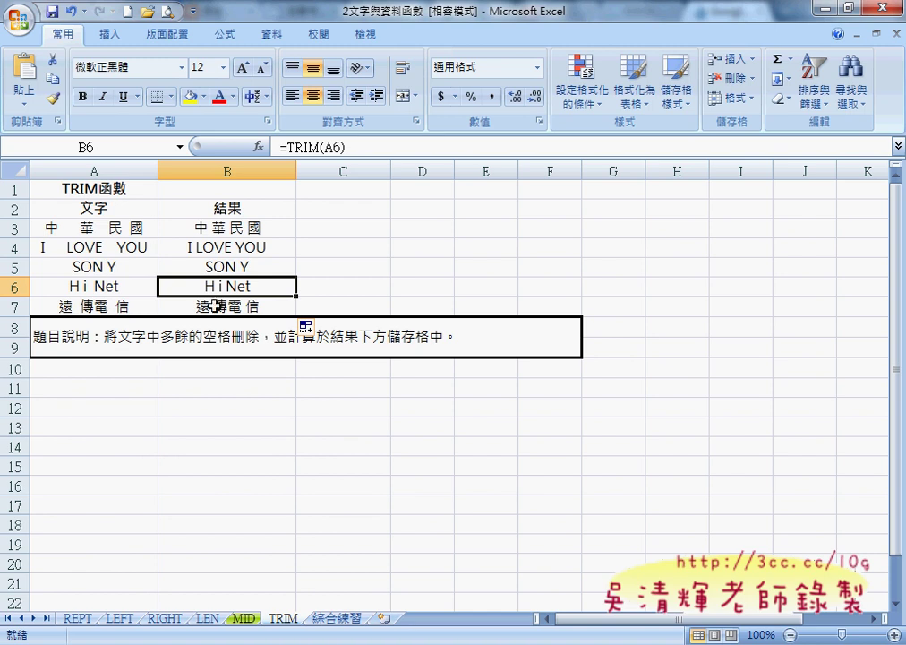
pyautogui.click(247, 305)
pyautogui.click(250, 230)
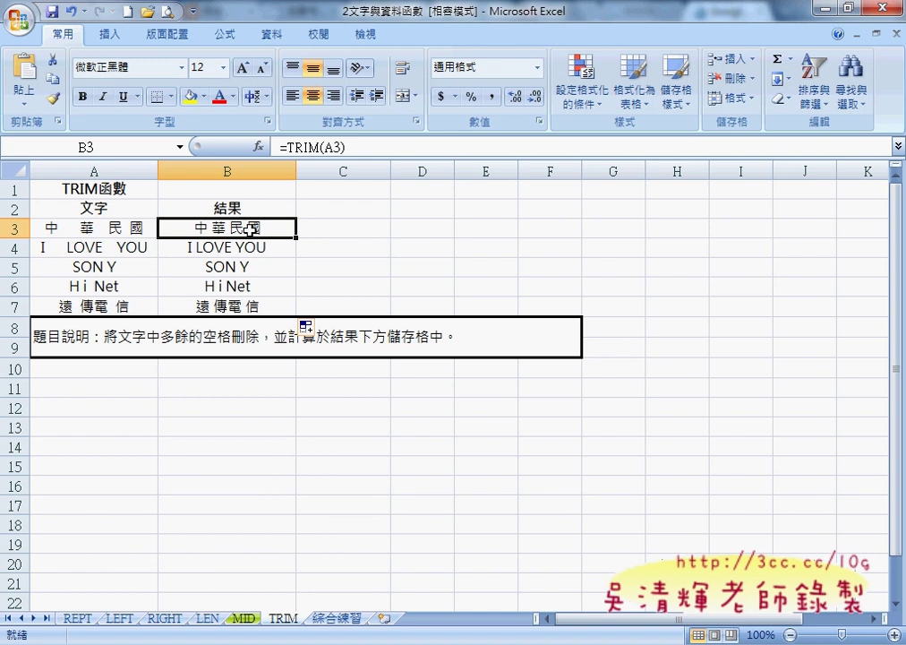
# Insert the SUBSTITUTE function from the Text (文字) category into cell C3 and open its arguments.
pyautogui.click(345, 235)
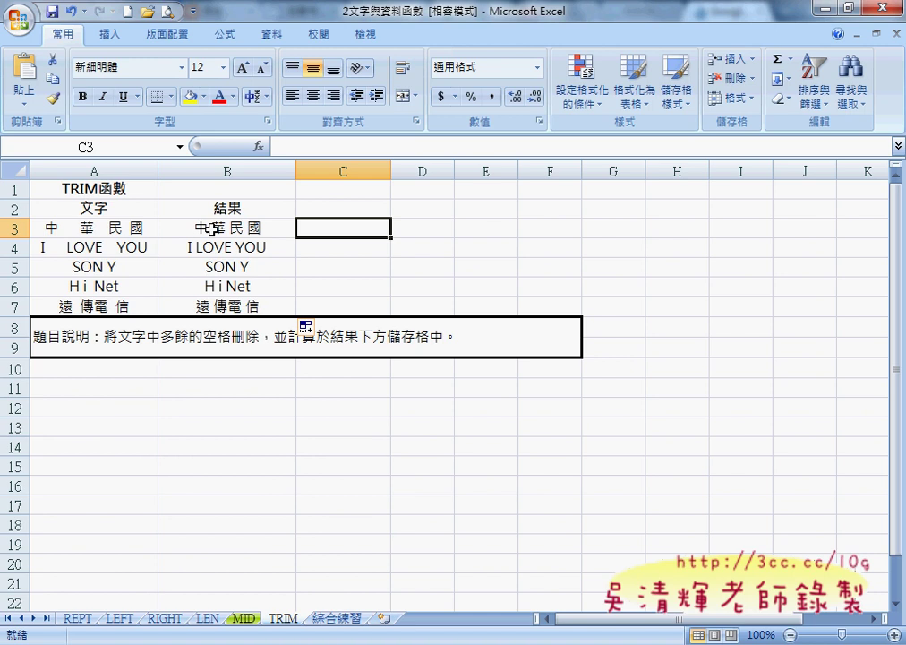
pyautogui.click(259, 148)
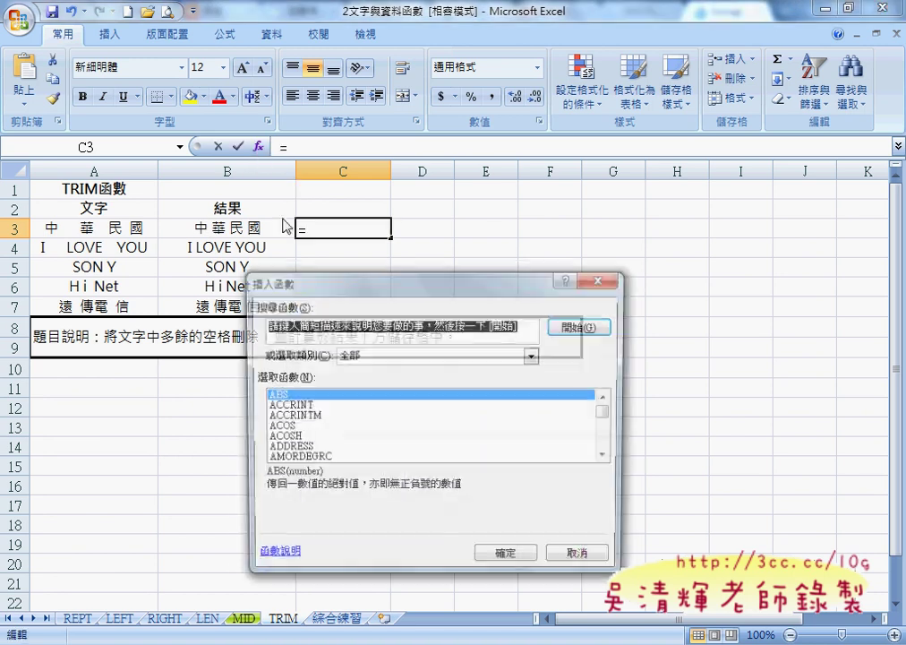
pyautogui.click(363, 274)
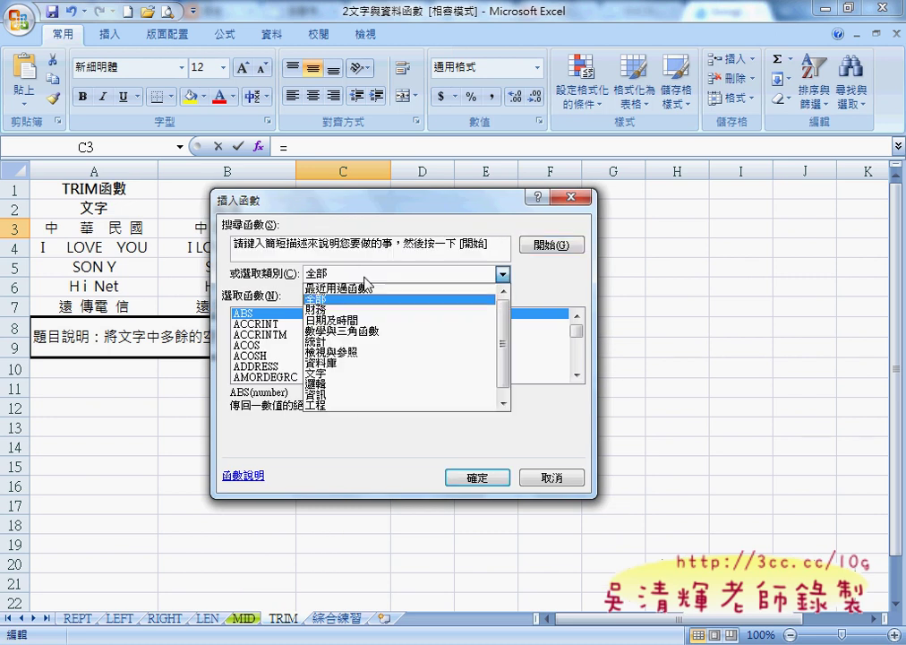
pyautogui.click(373, 377)
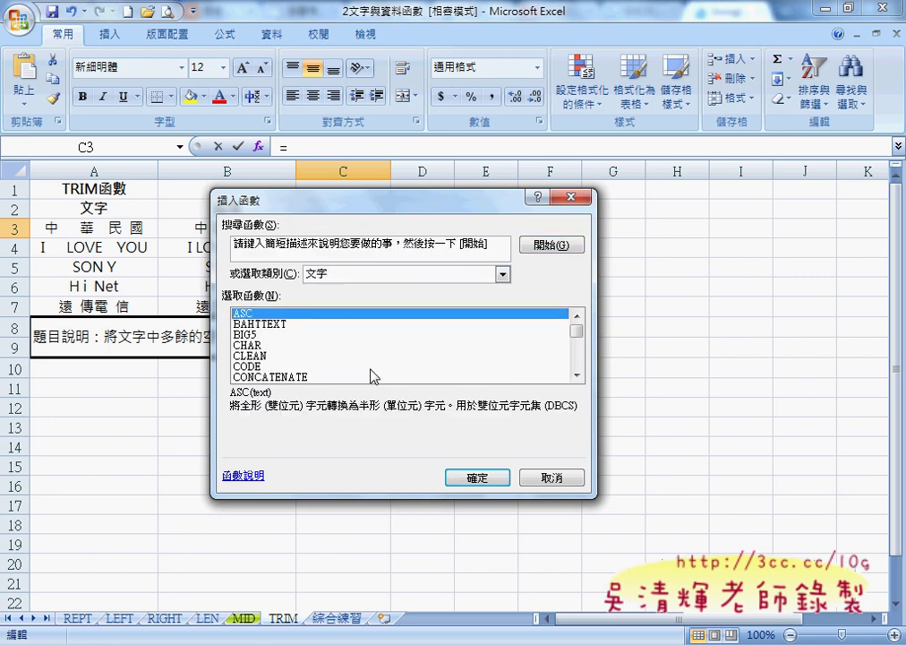
pyautogui.moveTo(577, 334); pyautogui.dragTo(580, 362)
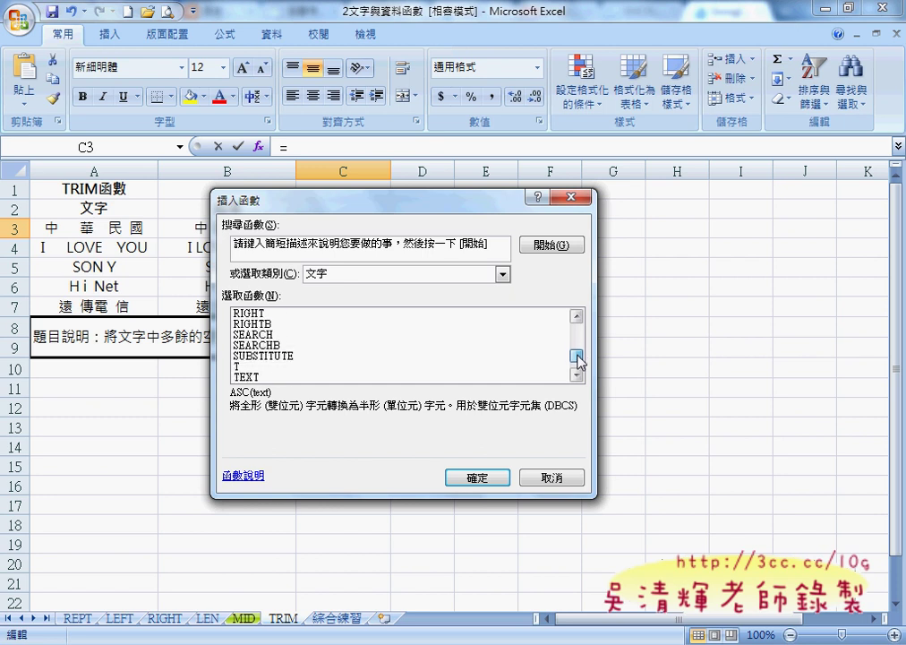
pyautogui.click(299, 356)
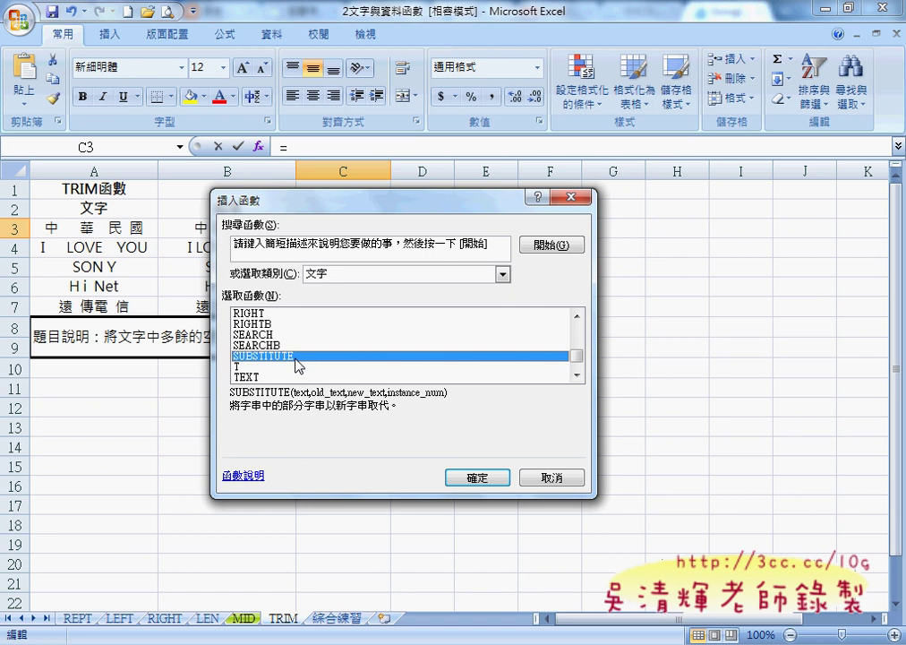
pyautogui.moveTo(289, 377); pyautogui.dragTo(316, 375)
pyautogui.moveTo(231, 414); pyautogui.dragTo(391, 415)
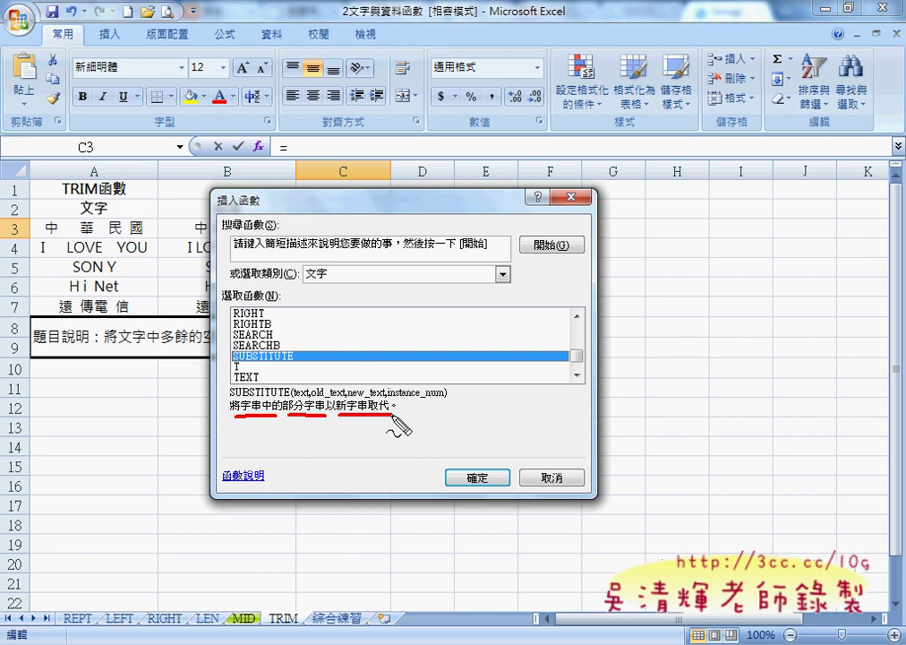
pyautogui.press('Escape')
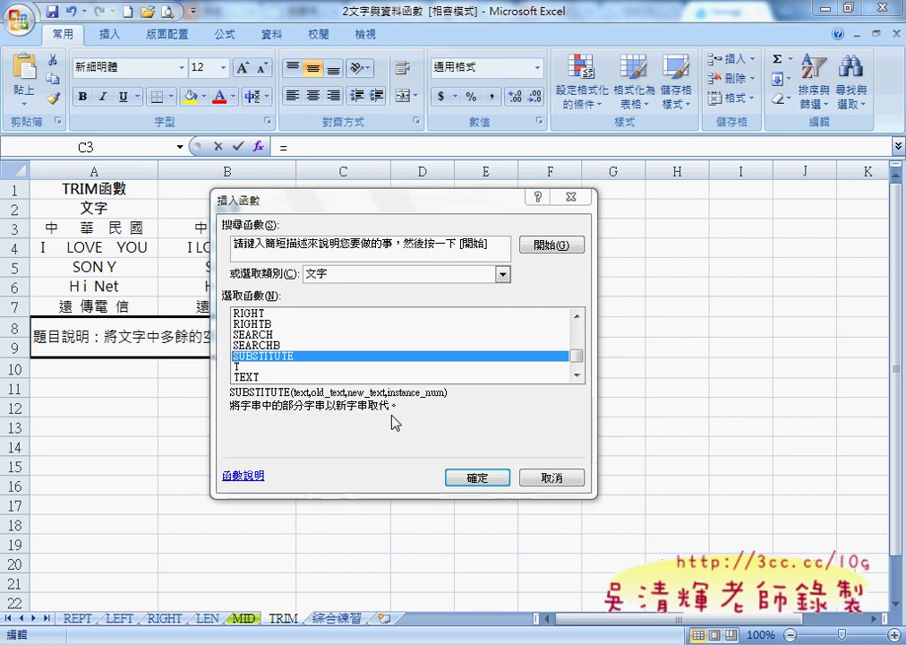
pyautogui.click(475, 478)
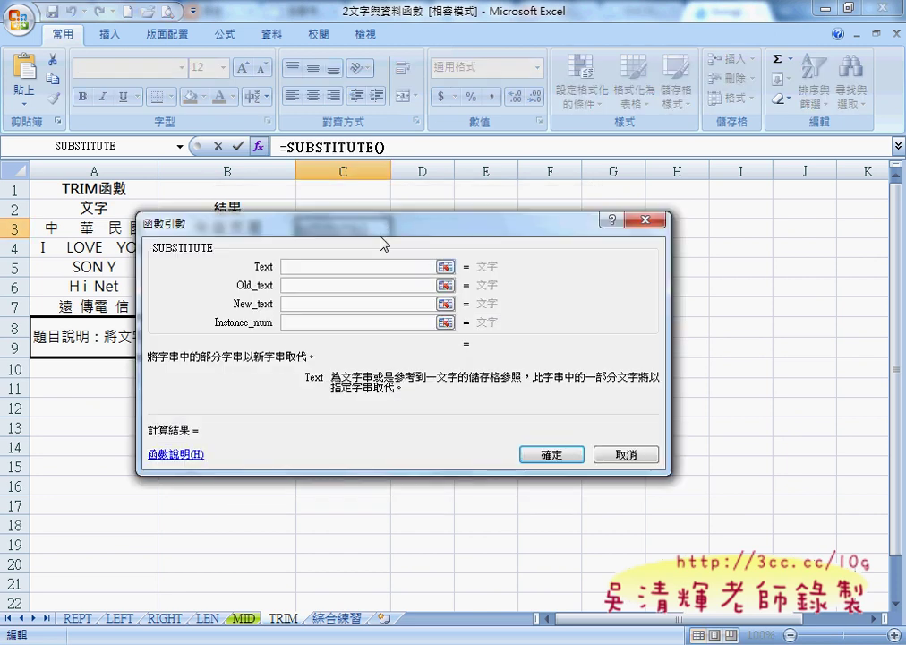
# Set SUBSTITUTE's Text argument to A3 and its Old_text argument to a single space, " ".
pyautogui.moveTo(381, 226); pyautogui.dragTo(605, 226)
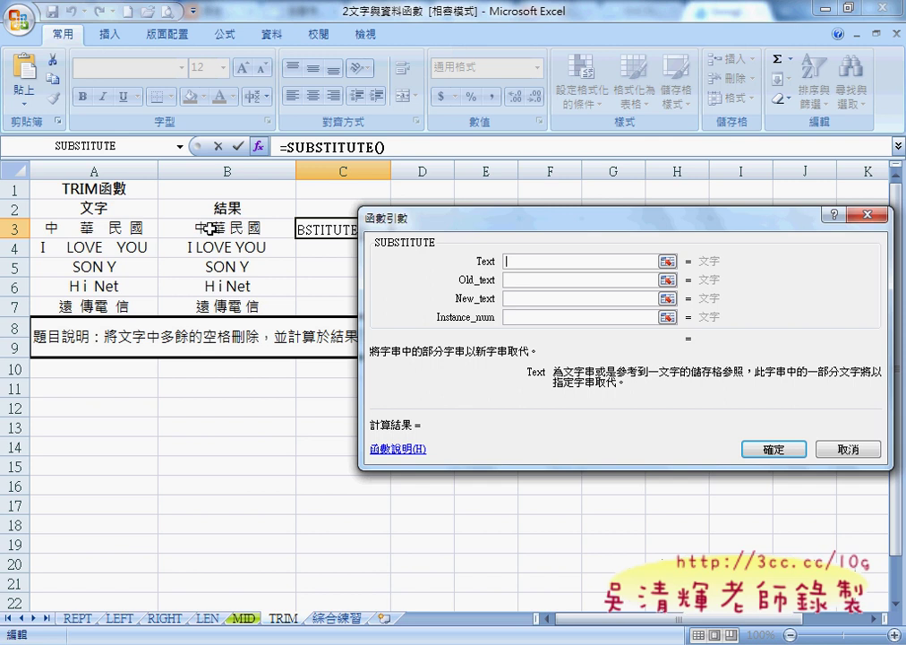
pyautogui.click(112, 227)
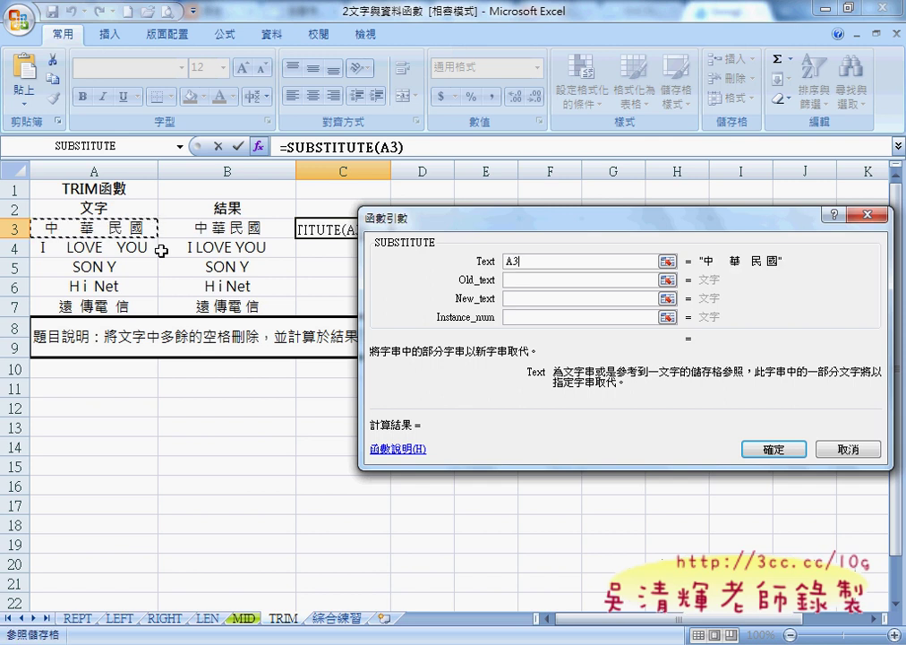
pyautogui.click(516, 280)
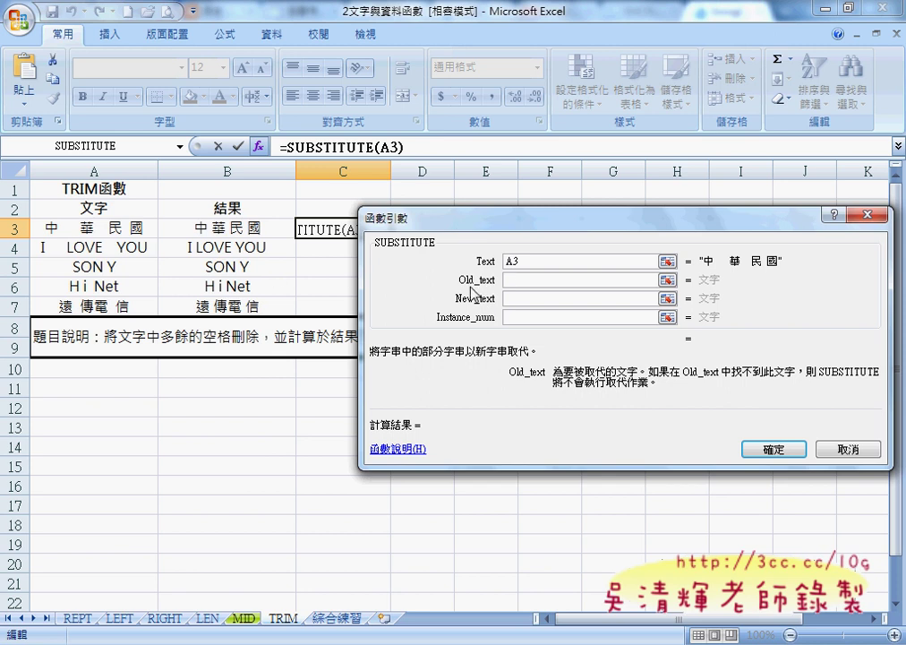
pyautogui.click(533, 284)
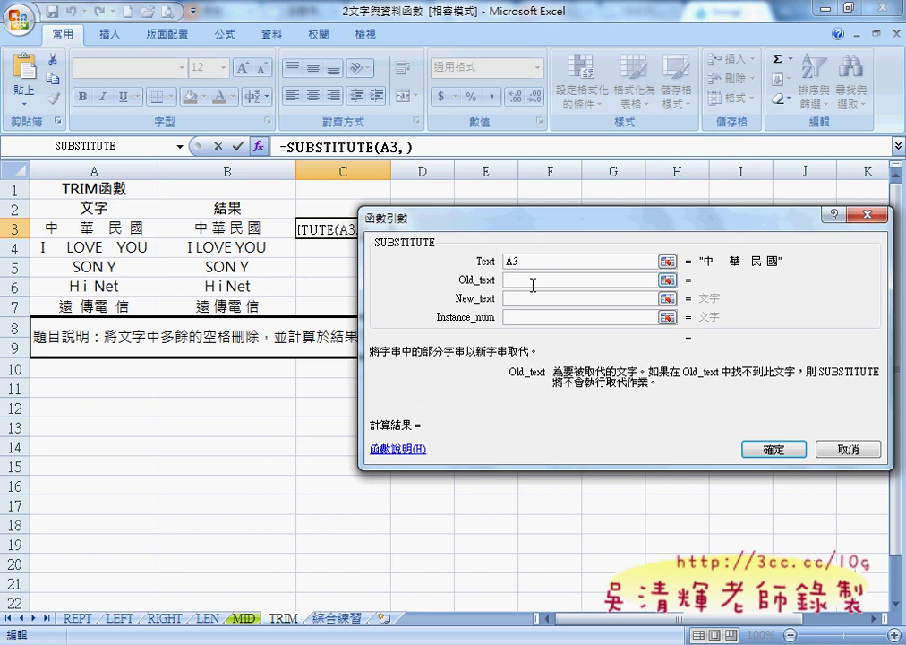
pyautogui.press('Tab')
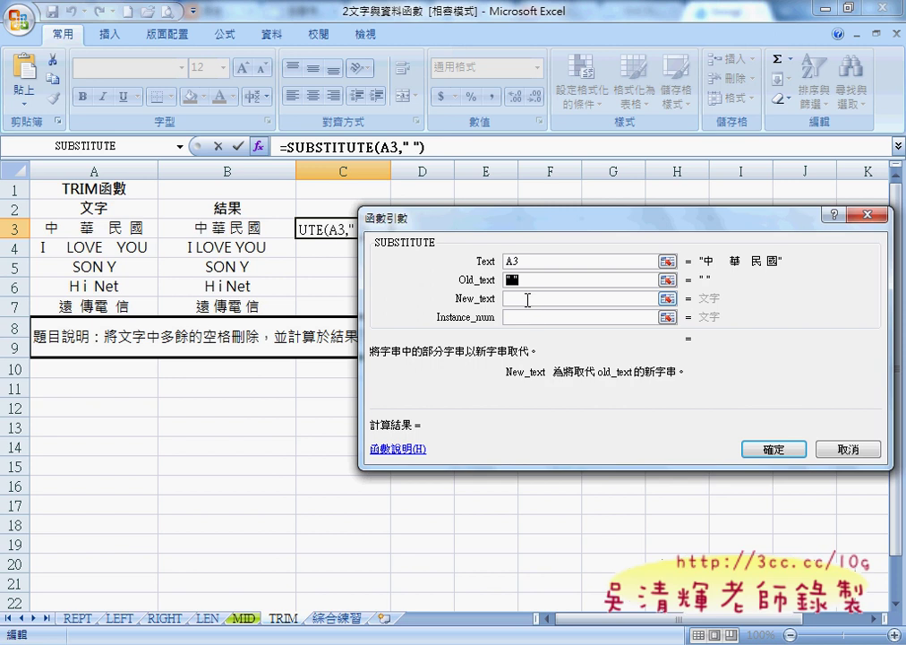
pyautogui.moveTo(507, 280); pyautogui.dragTo(557, 285)
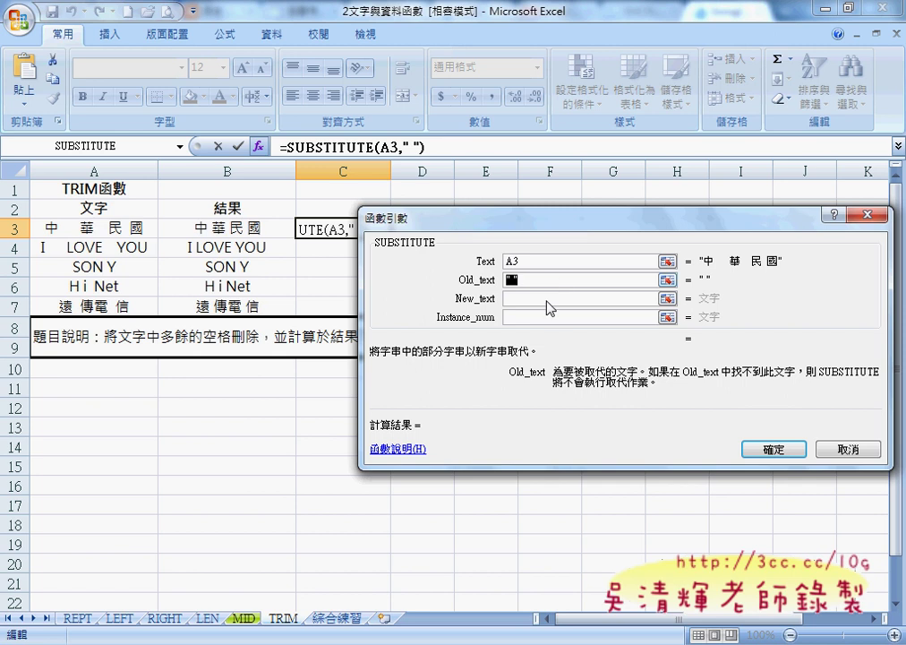
# Set SUBSTITUTE's New_text argument to an empty string, "", and leave Instance_num blank.
pyautogui.click(535, 299)
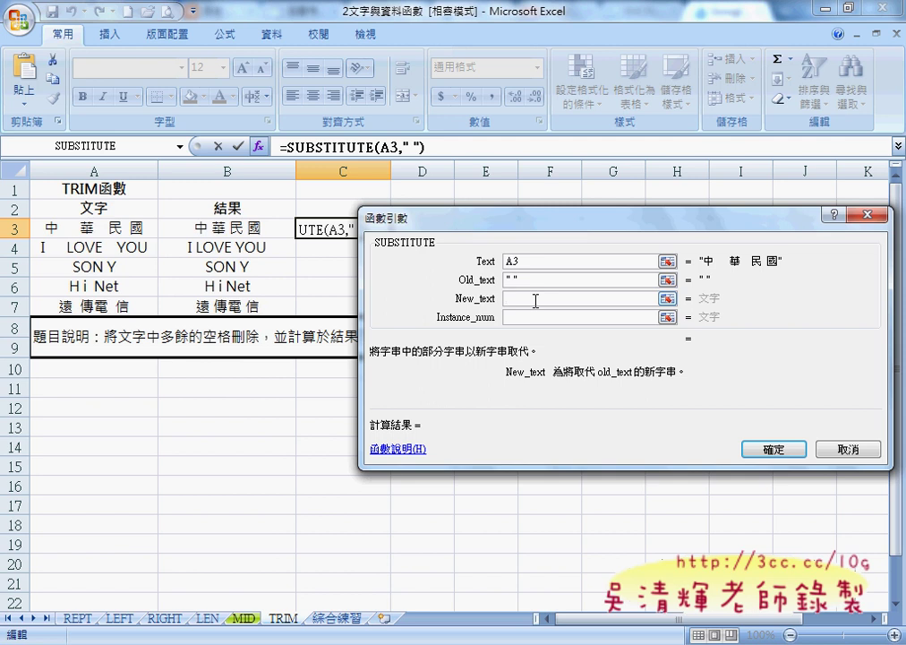
pyautogui.write('""')
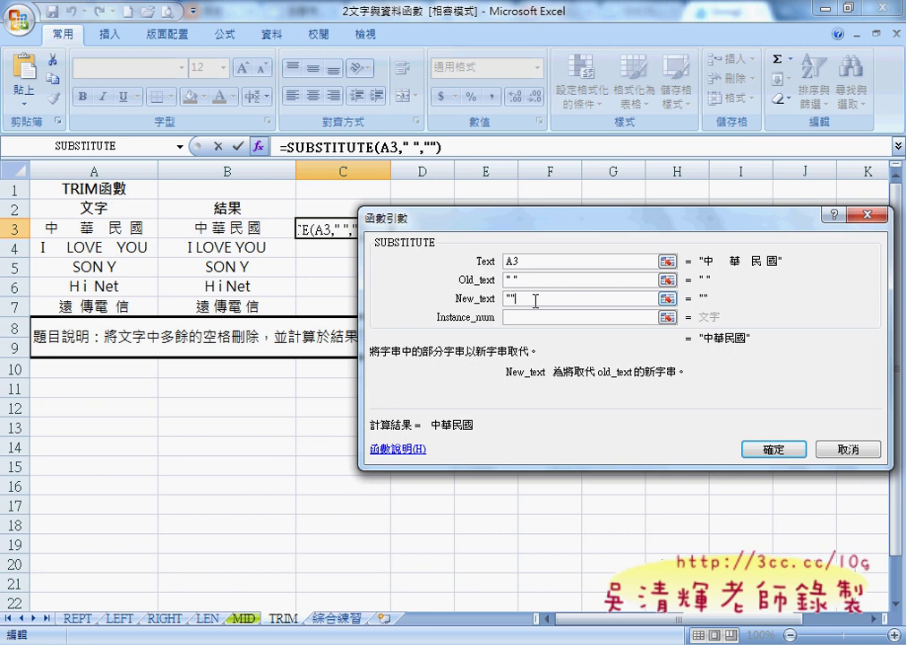
pyautogui.click(541, 280)
pyautogui.click(541, 316)
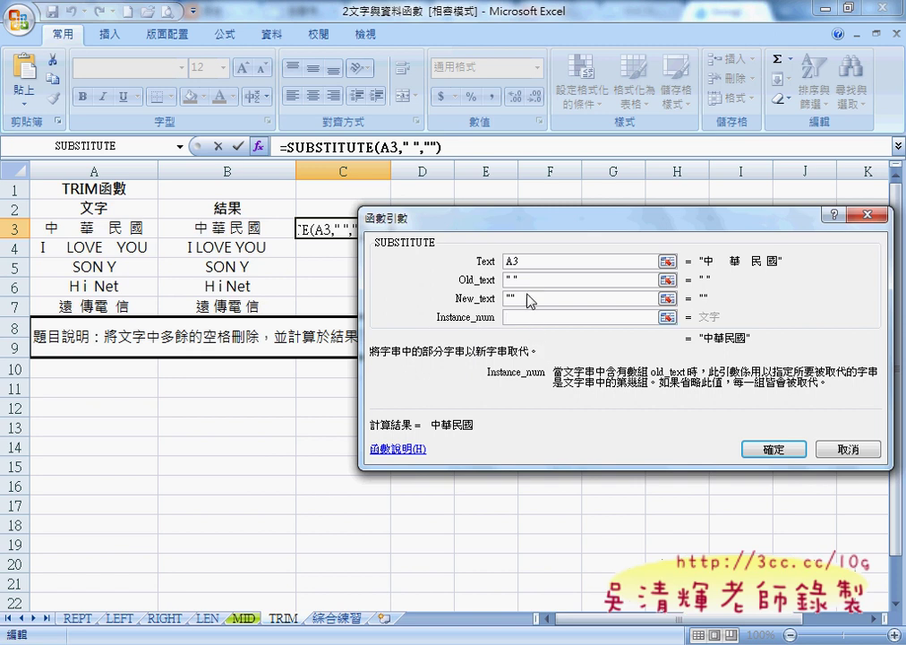
# Review the Text, Old_text and New_text arguments of SUBSTITUTE and enter the function in cell C3.
pyautogui.click(532, 263)
pyautogui.click(532, 280)
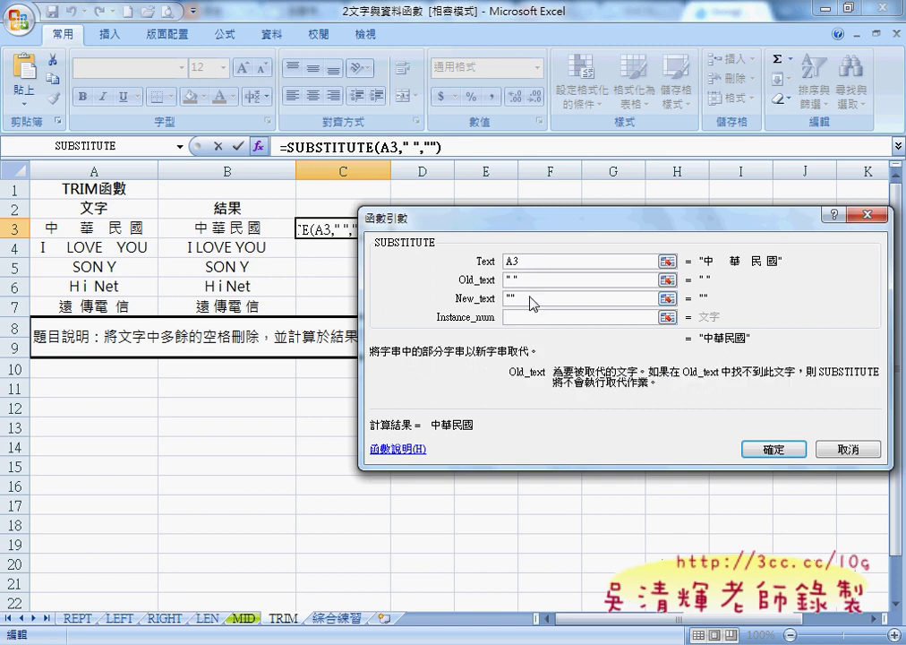
pyautogui.click(532, 299)
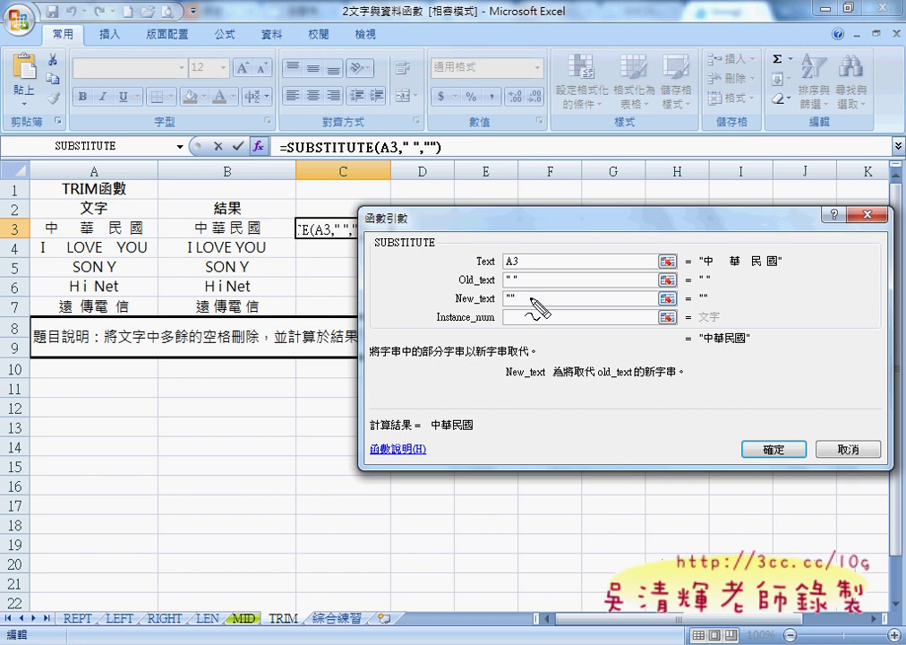
pyautogui.moveTo(505, 288); pyautogui.dragTo(519, 289)
pyautogui.moveTo(387, 358)
pyautogui.mouseDown()
pyautogui.moveTo(409, 389)
pyautogui.moveTo(417, 368)
pyautogui.mouseUp()
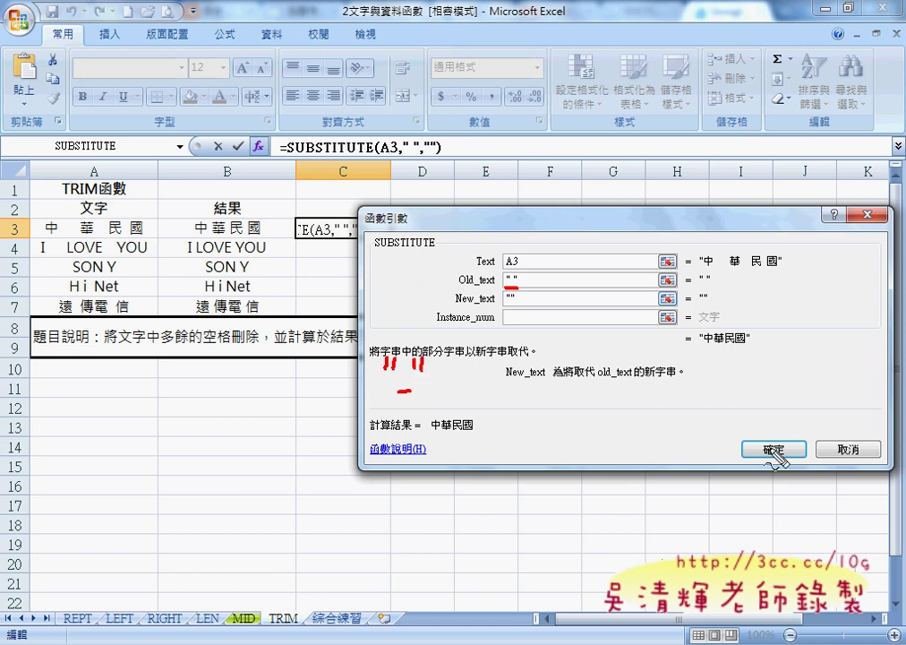
pyautogui.moveTo(801, 444); pyautogui.dragTo(781, 462)
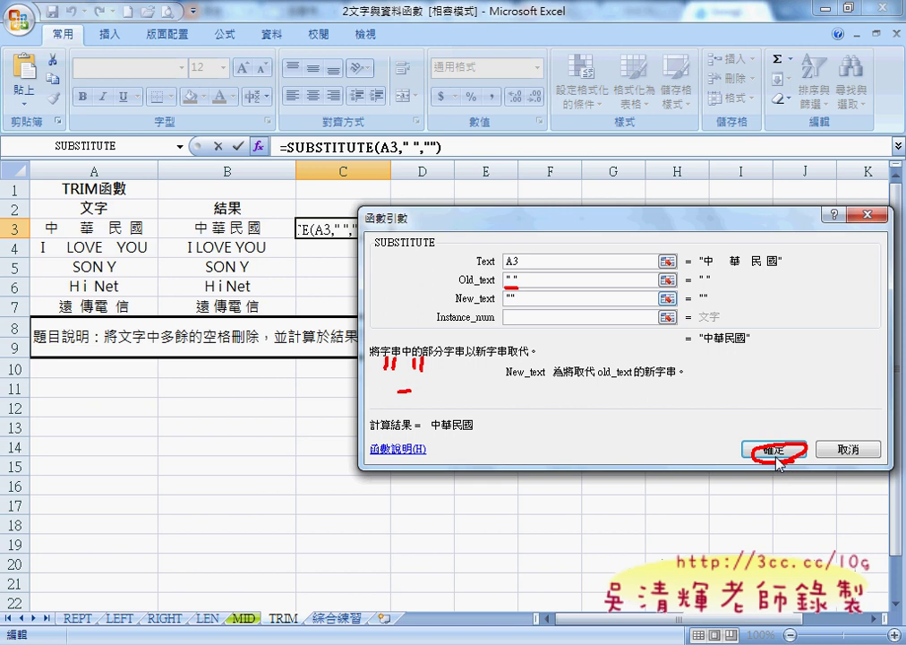
pyautogui.press('Escape')
pyautogui.click(775, 452)
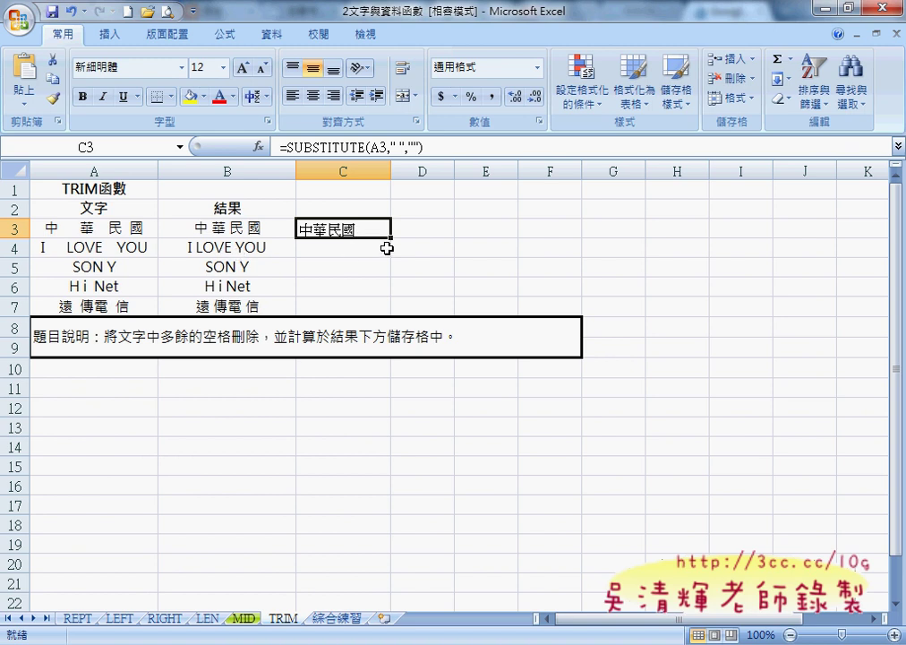
# Fill the SUBSTITUTE formula from C3 down through C7.
pyautogui.moveTo(392, 238); pyautogui.dragTo(390, 262)
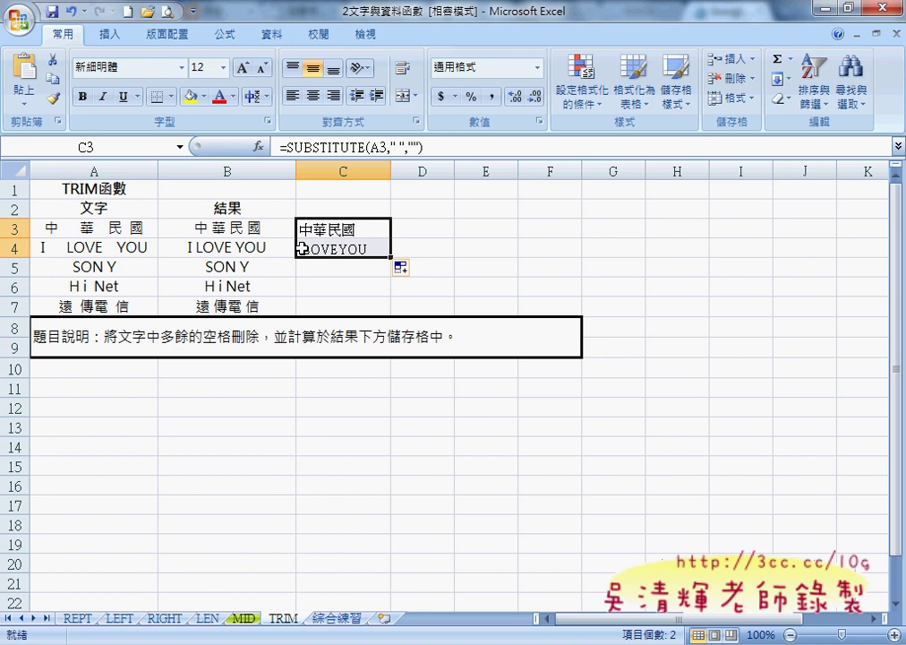
pyautogui.click(356, 252)
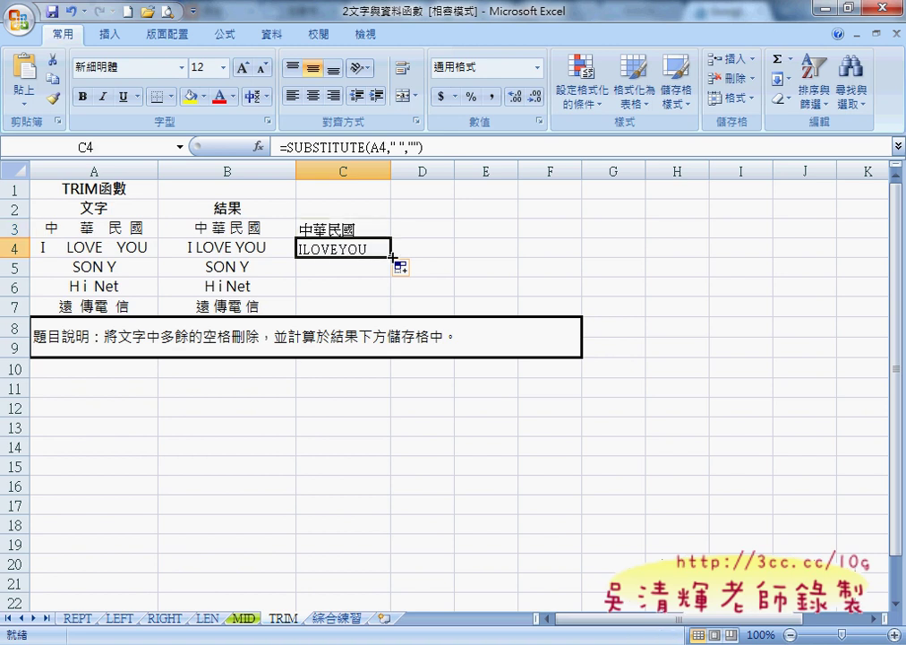
pyautogui.moveTo(391, 258); pyautogui.dragTo(386, 316)
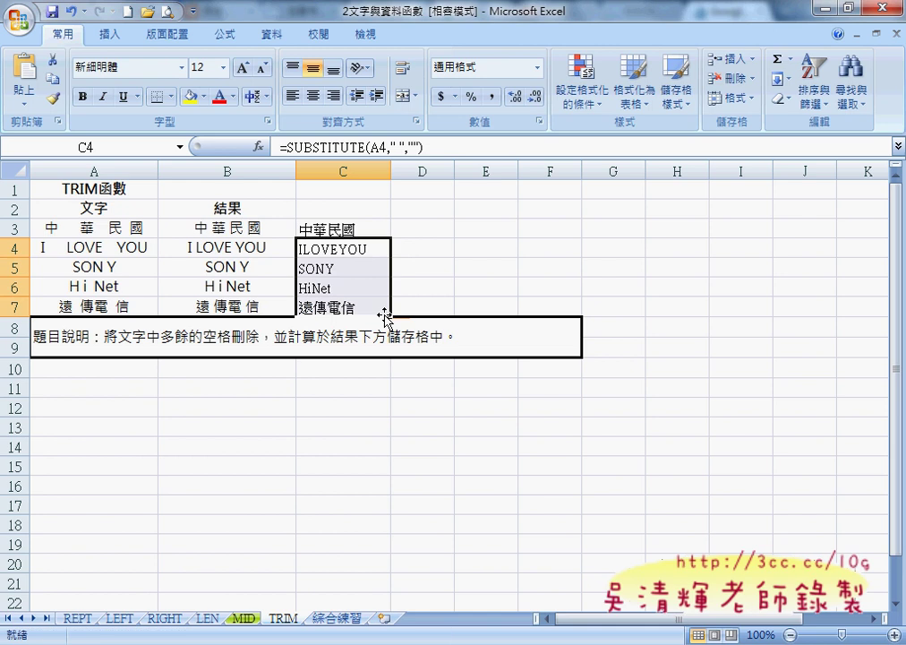
# Clear the SUBSTITUTE formulas in C4:C6 and select cell C3.
pyautogui.click(344, 251)
pyautogui.moveTo(344, 251); pyautogui.dragTo(368, 283)
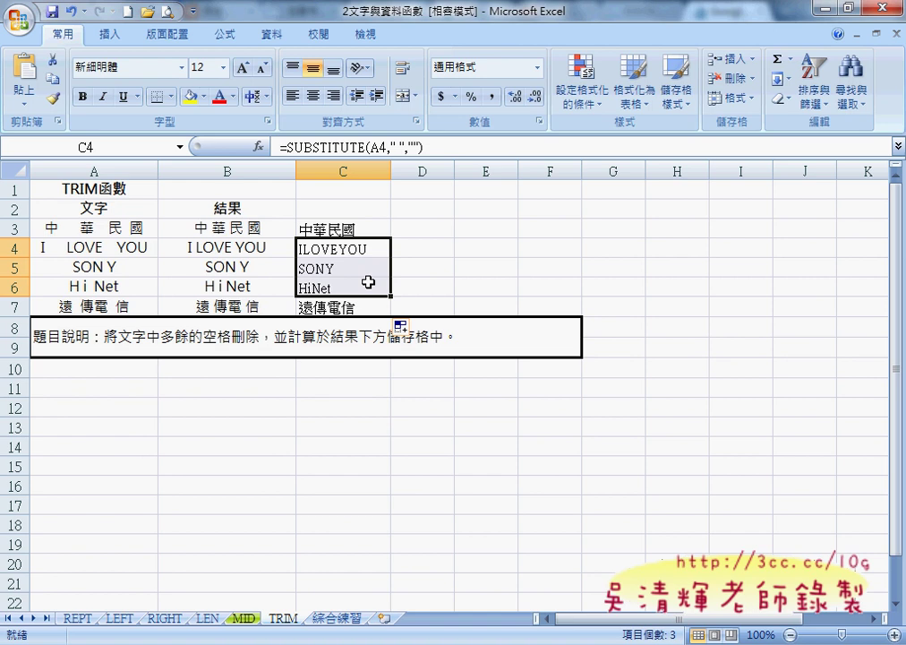
pyautogui.press('Delete')
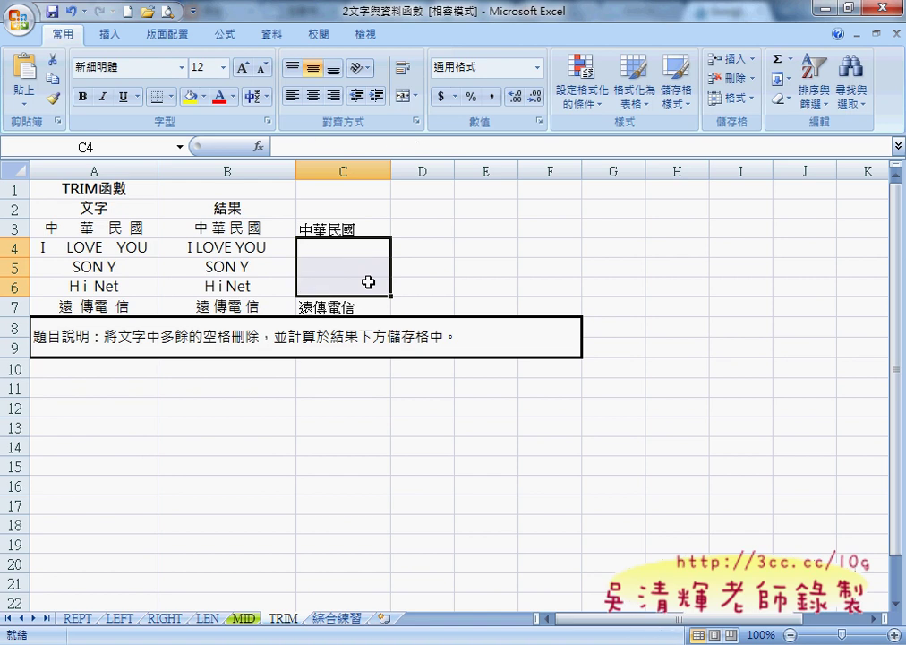
pyautogui.click(354, 229)
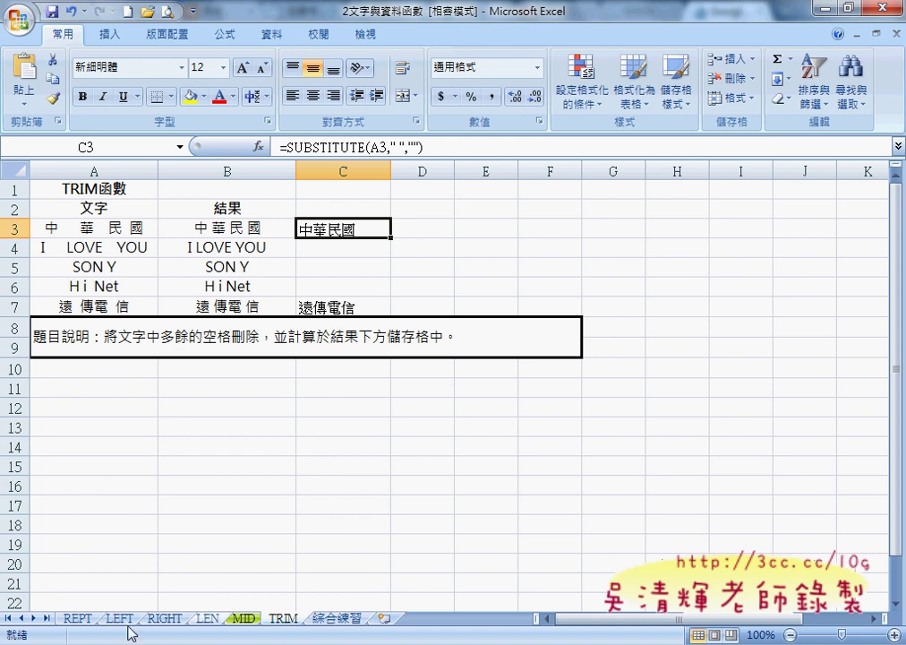
# Open the 綜合練習 sheet and examine its task description and the 電信業者, 門號區碼 and 門號末碼 columns used to build the mobile numbers.
pyautogui.click(338, 618)
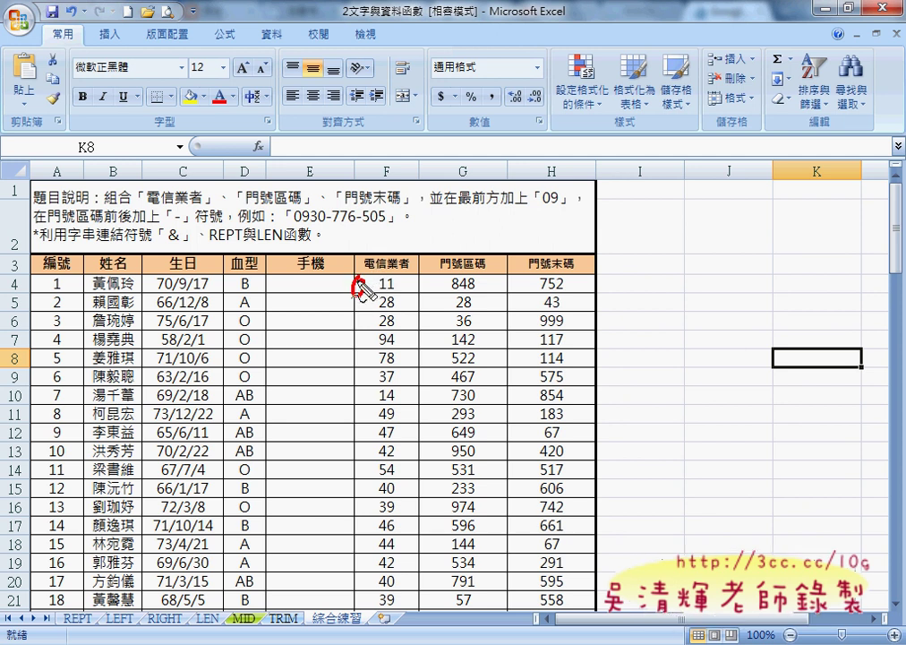
pyautogui.moveTo(358, 283)
pyautogui.mouseDown()
pyautogui.moveTo(369, 299)
pyautogui.moveTo(423, 287)
pyautogui.mouseUp()
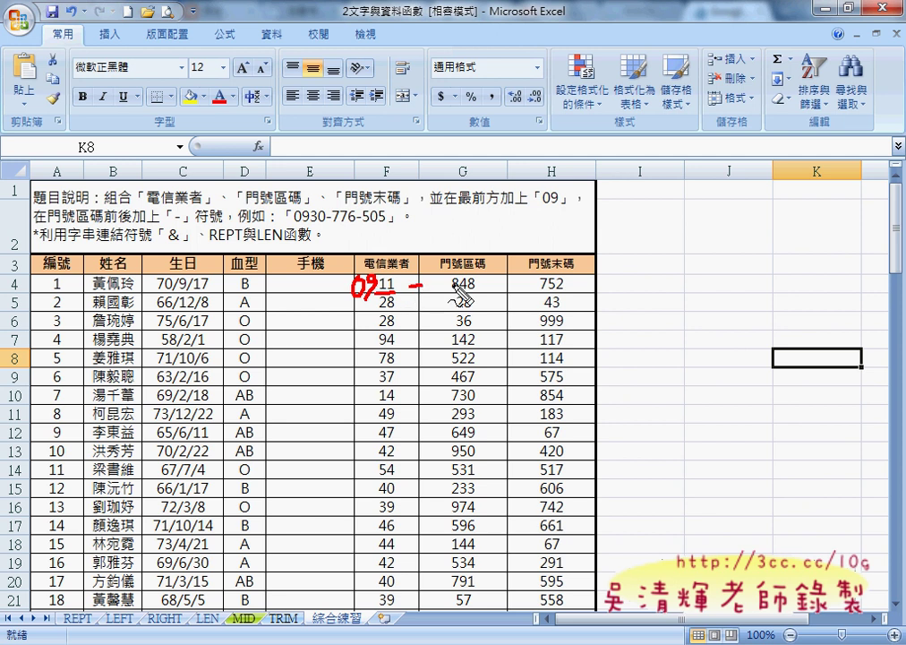
pyautogui.moveTo(507, 287); pyautogui.dragTo(518, 285)
pyautogui.moveTo(454, 310); pyautogui.dragTo(472, 310)
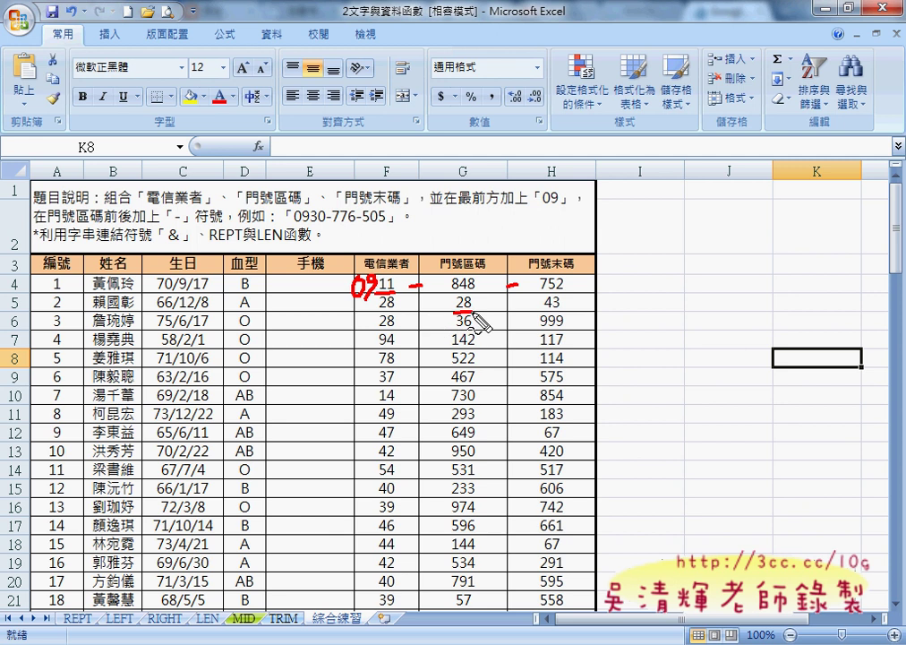
pyautogui.moveTo(454, 314); pyautogui.dragTo(458, 307)
pyautogui.moveTo(541, 300)
pyautogui.mouseDown()
pyautogui.moveTo(536, 309)
pyautogui.moveTo(542, 301)
pyautogui.mouseUp()
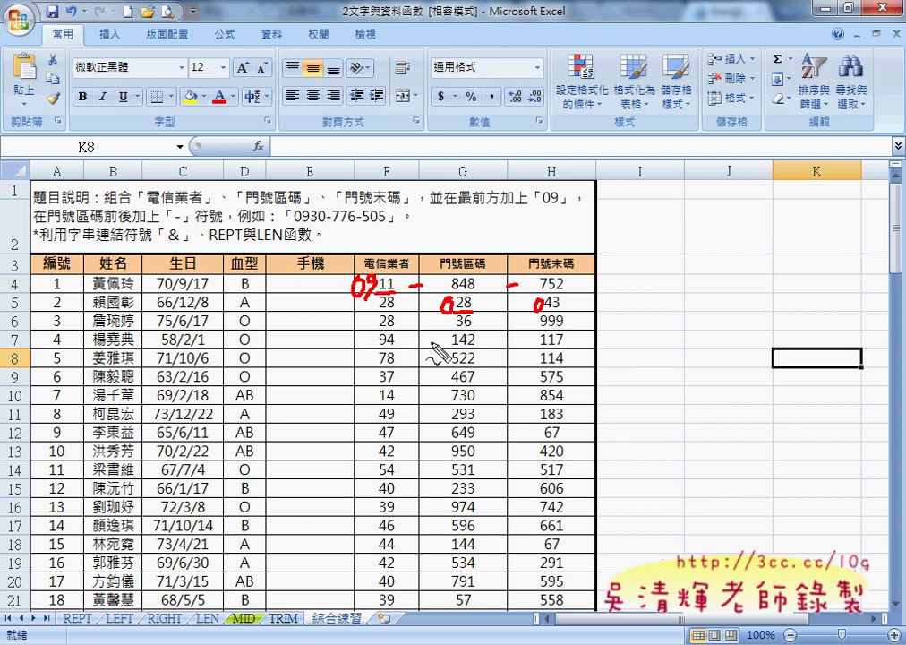
pyautogui.moveTo(296, 227); pyautogui.dragTo(387, 226)
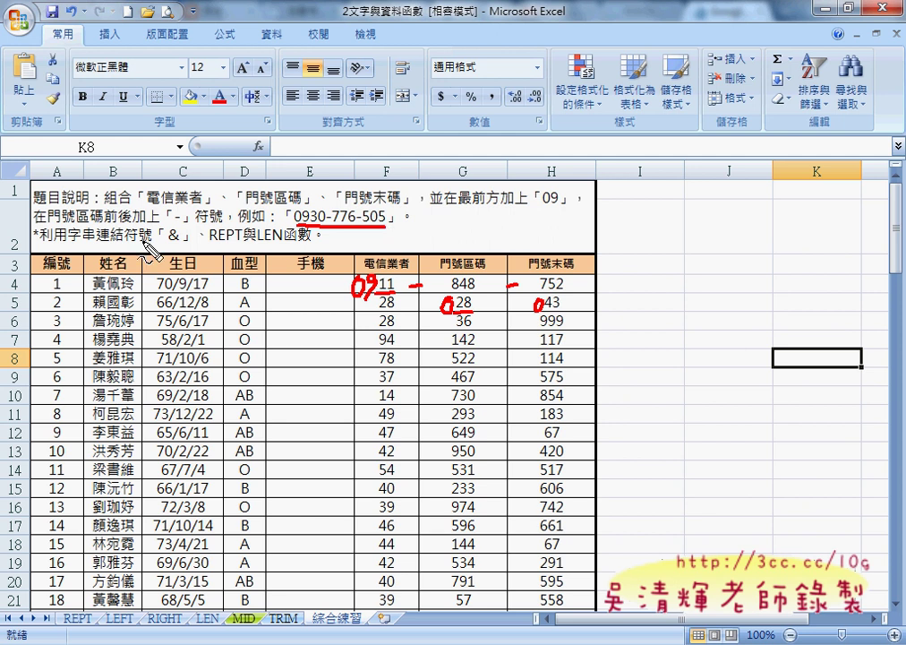
pyautogui.moveTo(166, 242)
pyautogui.mouseDown()
pyautogui.moveTo(242, 251)
pyautogui.moveTo(284, 243)
pyautogui.mouseUp()
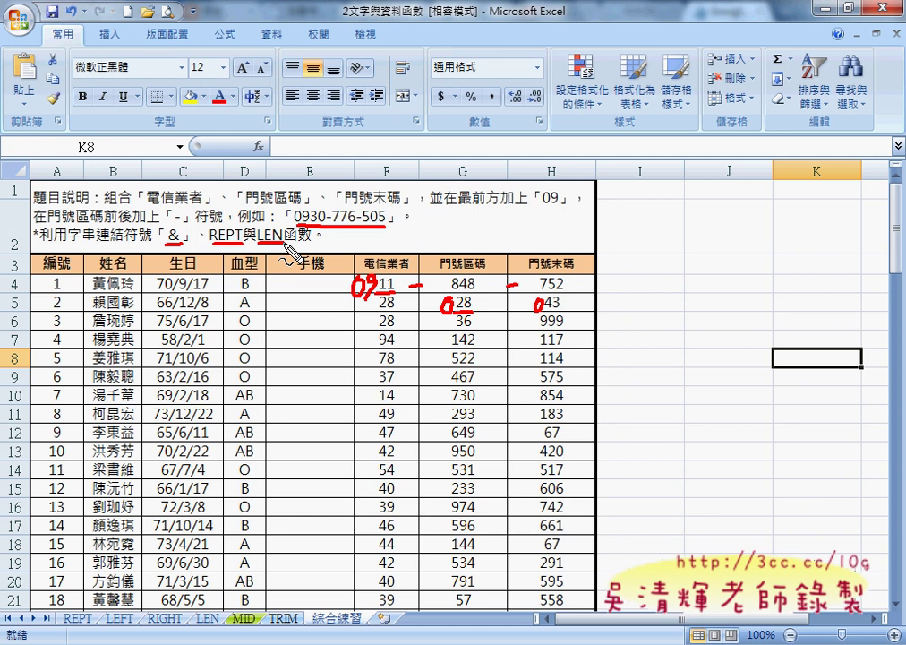
pyautogui.moveTo(453, 289); pyautogui.dragTo(475, 289)
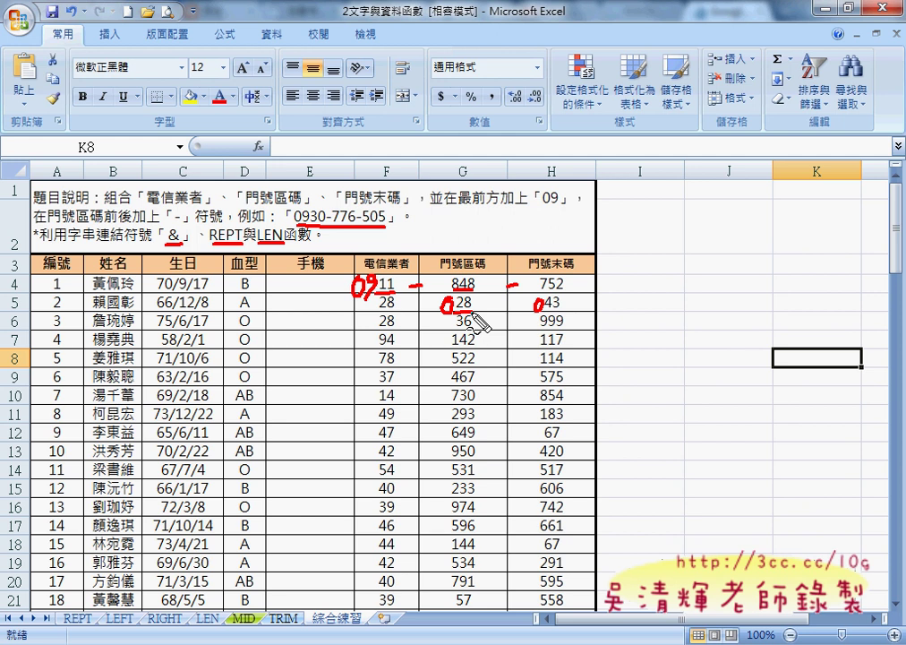
pyautogui.moveTo(331, 291)
pyautogui.mouseDown()
pyautogui.moveTo(270, 293)
pyautogui.moveTo(353, 278)
pyautogui.moveTo(354, 294)
pyautogui.mouseUp()
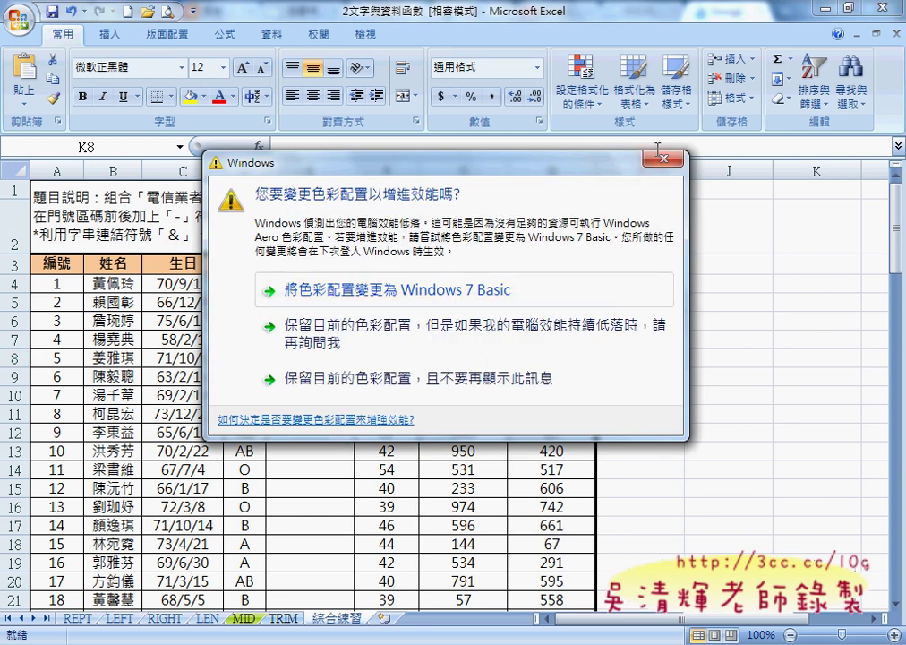
# Dismiss the Windows color scheme prompt without changing the scheme and select cell E4 in the 手機 column.
pyautogui.click(663, 158)
pyautogui.moveTo(897, 243); pyautogui.dragTo(900, 190)
pyautogui.click(324, 285)
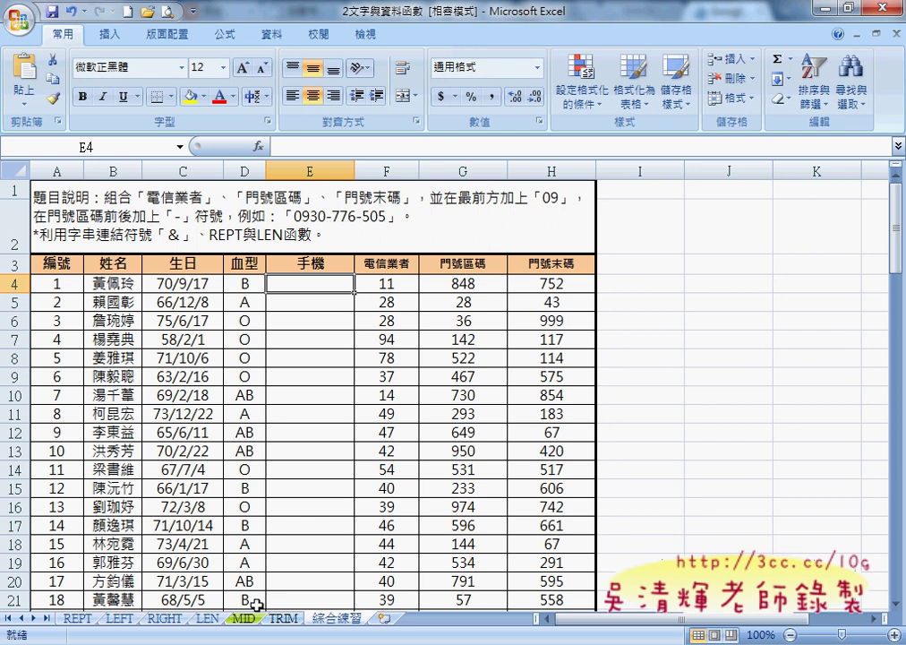
# Check the SUBSTITUTE formula in C3 on the TRIM sheet and return to the 綜合練習 sheet.
pyautogui.click(284, 618)
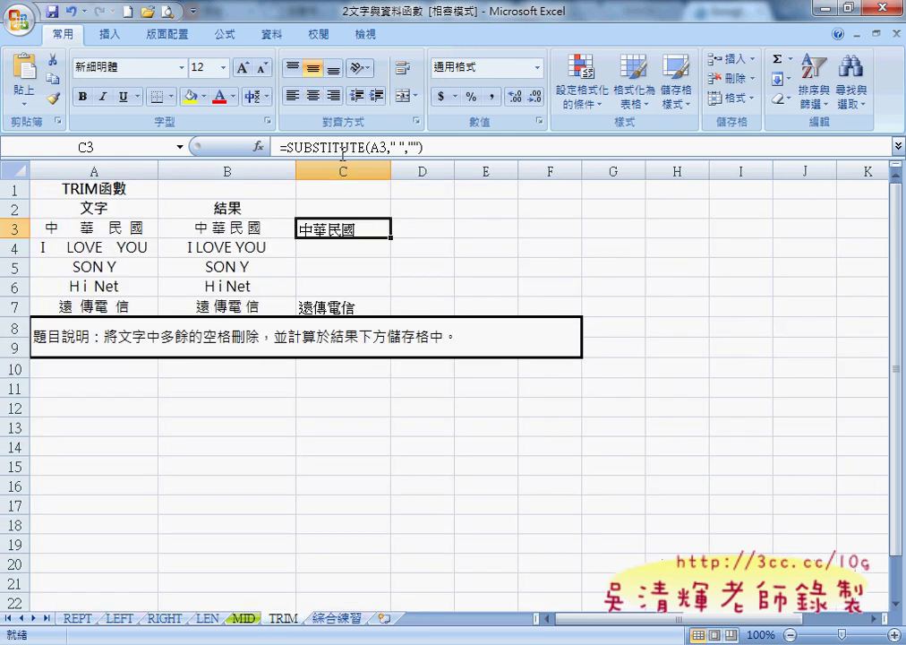
pyautogui.click(341, 619)
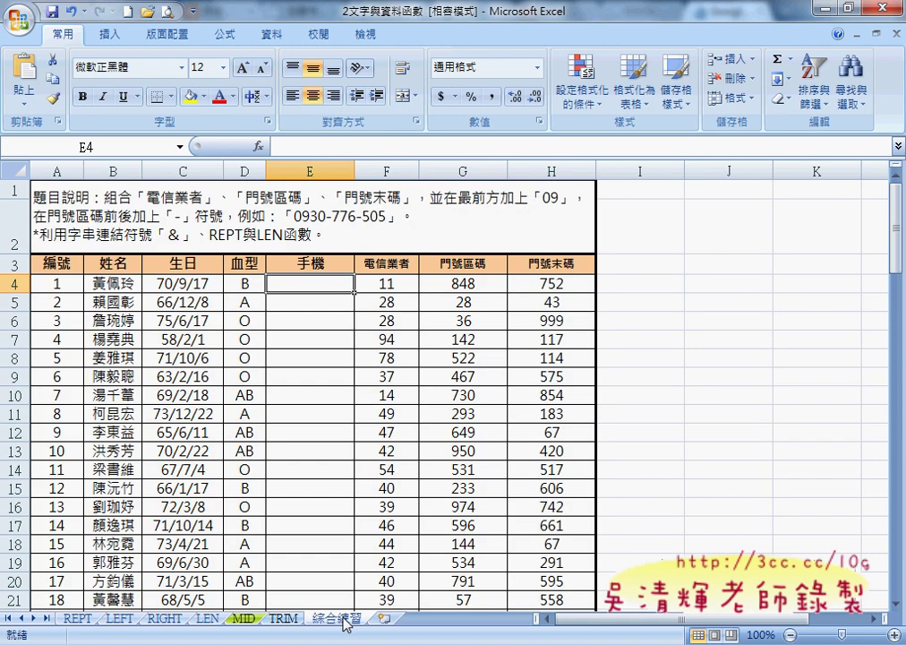